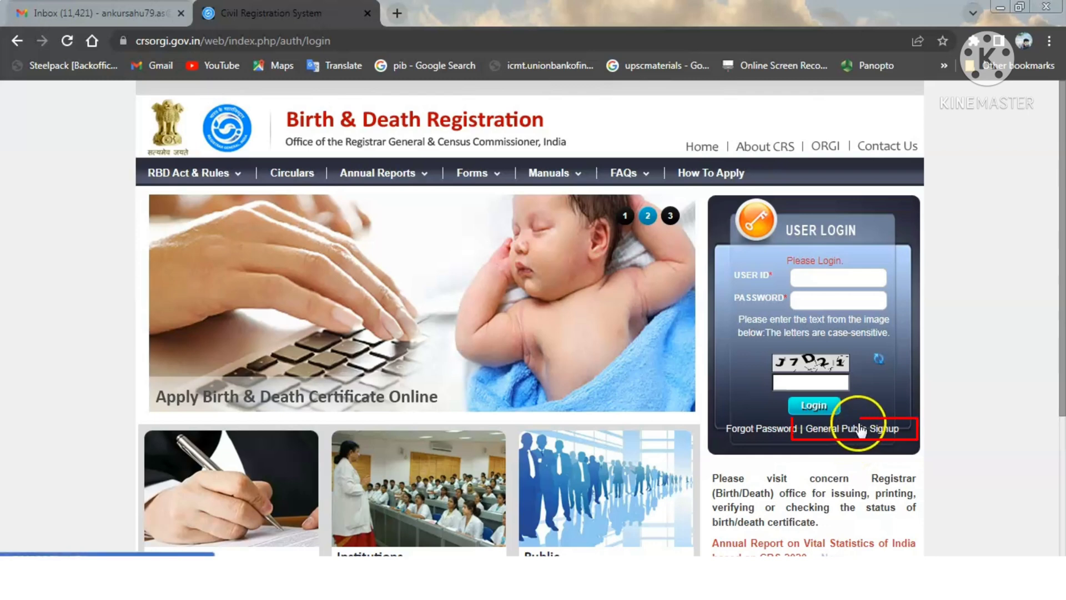
- Open the General Public sign-up form and enter the account user name
left_click(884, 430)
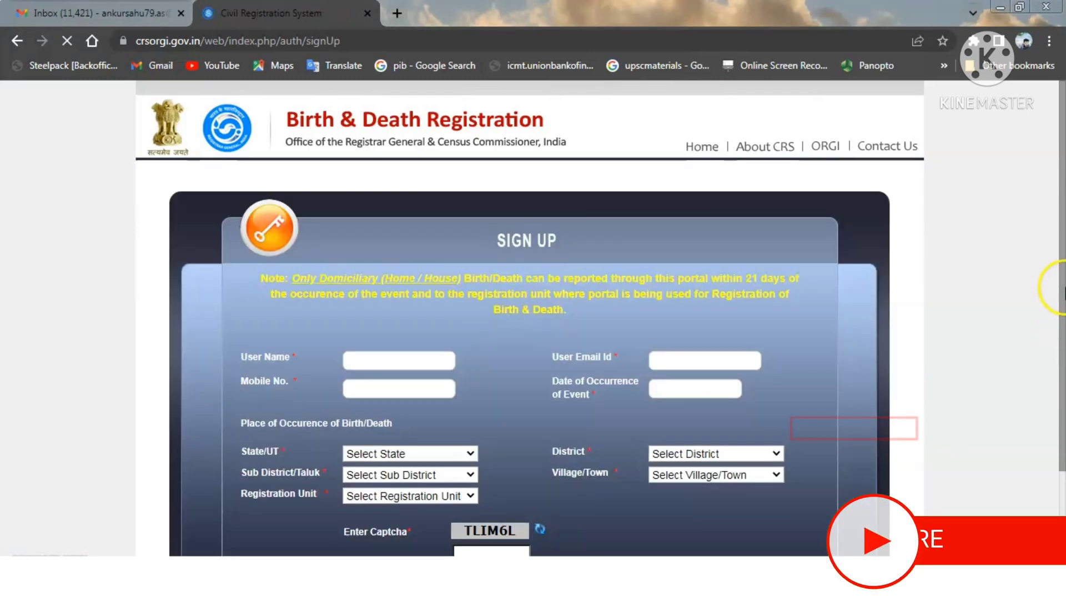
left_click_drag(1065, 288, 1064, 371)
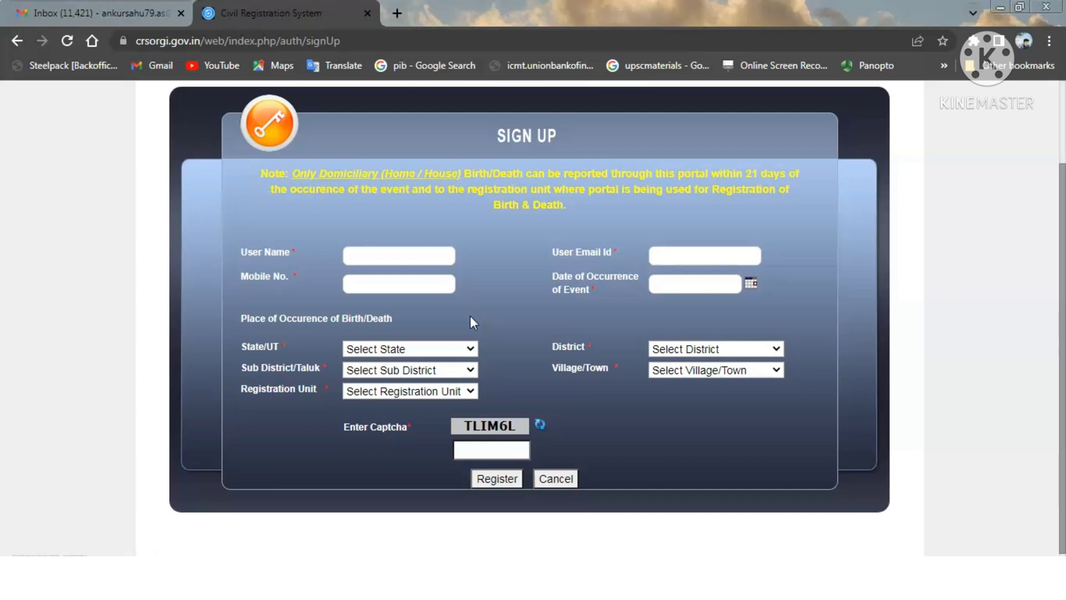
left_click(428, 263)
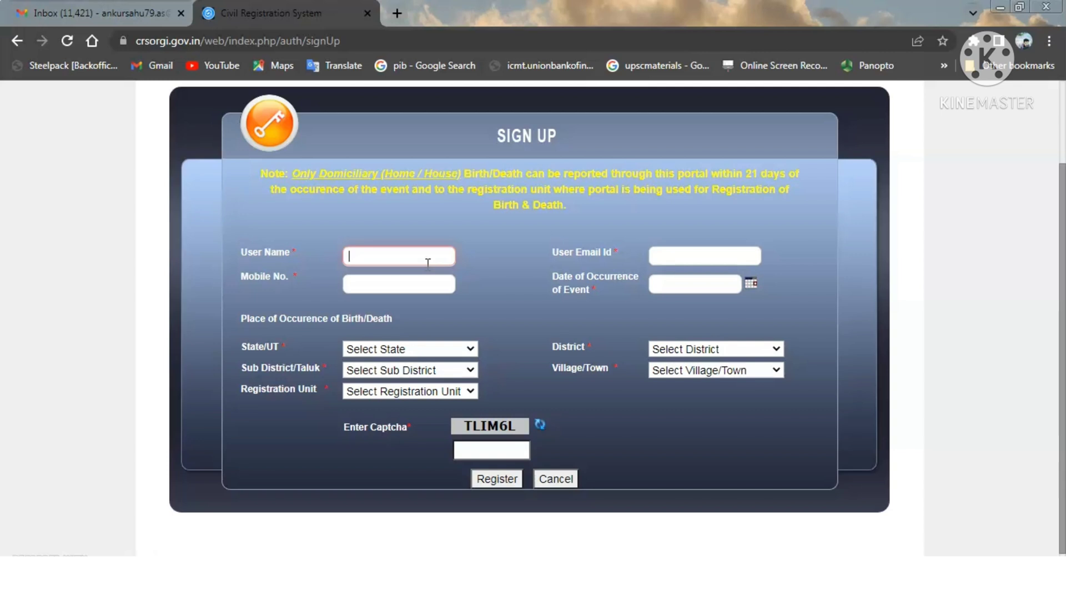
type("ANKUR@1234")
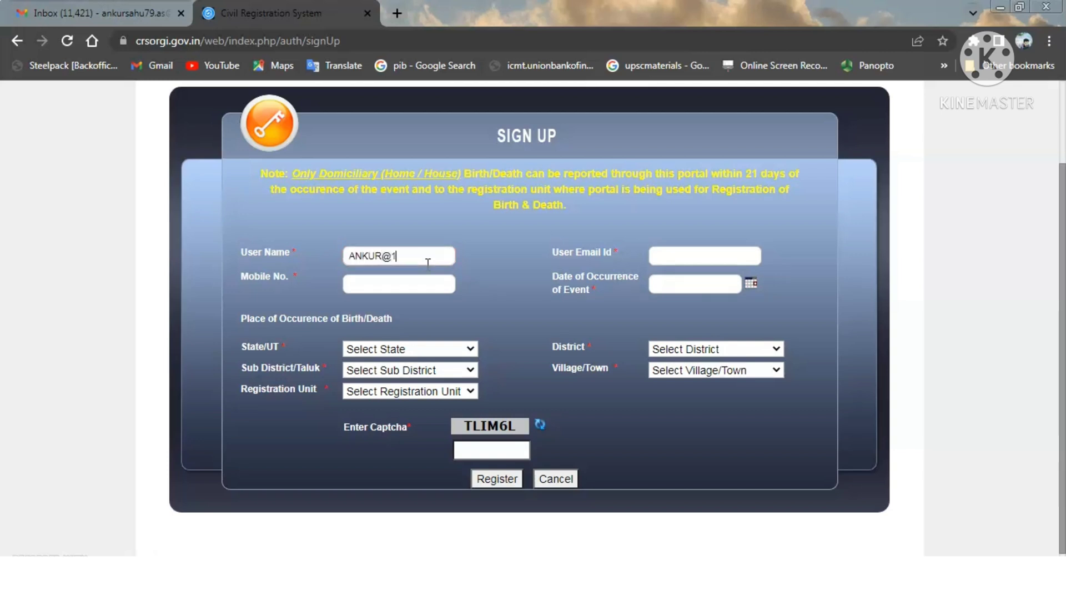
left_click(460, 248)
- Fill in the sign-up e-mail address and mobile number fields
left_click(694, 256)
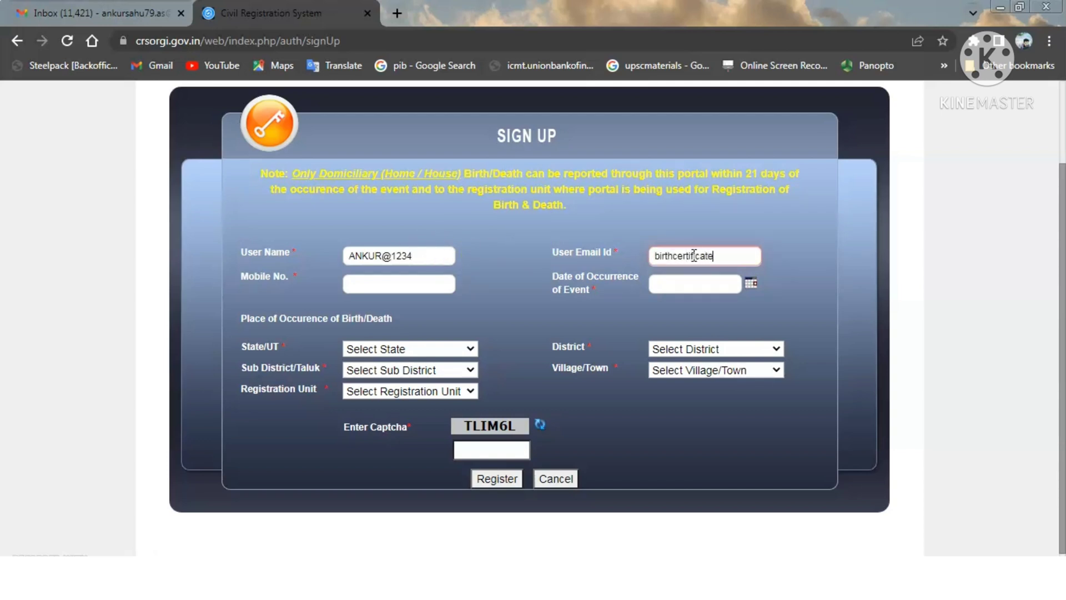
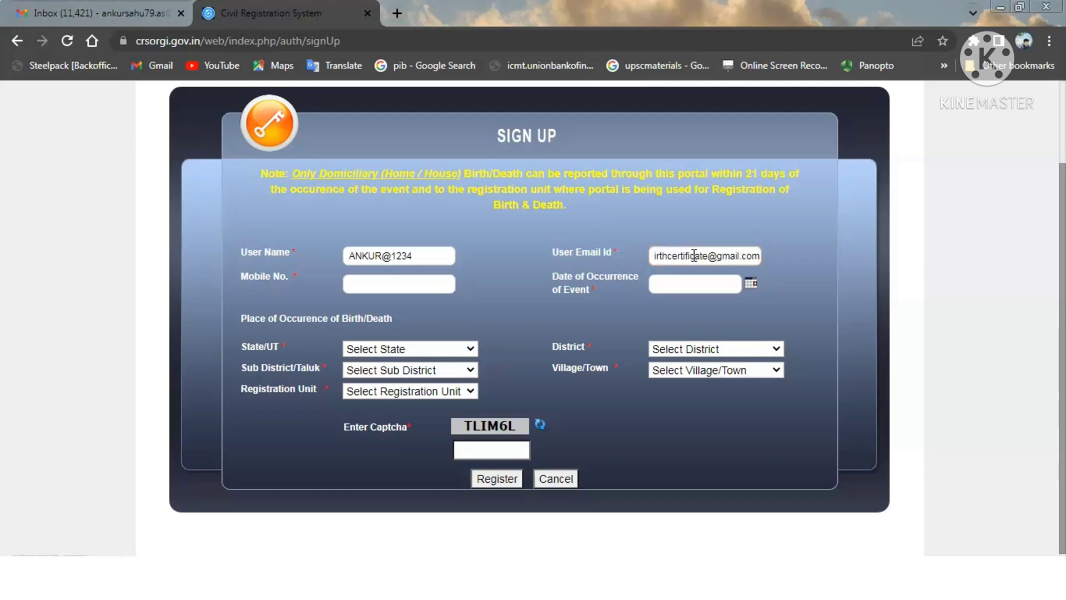
left_click(572, 301)
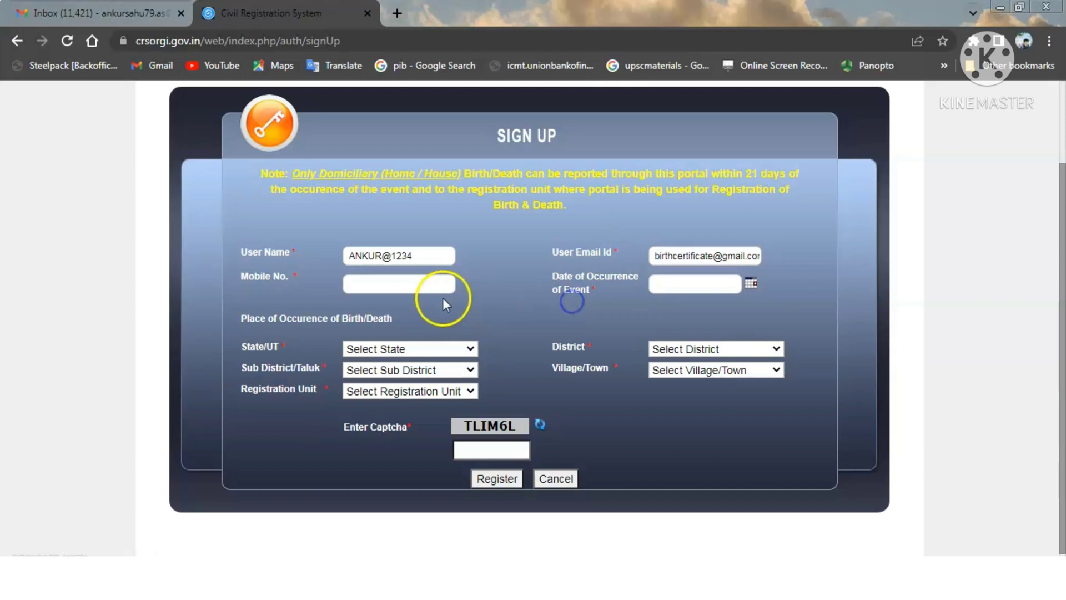
left_click(432, 287)
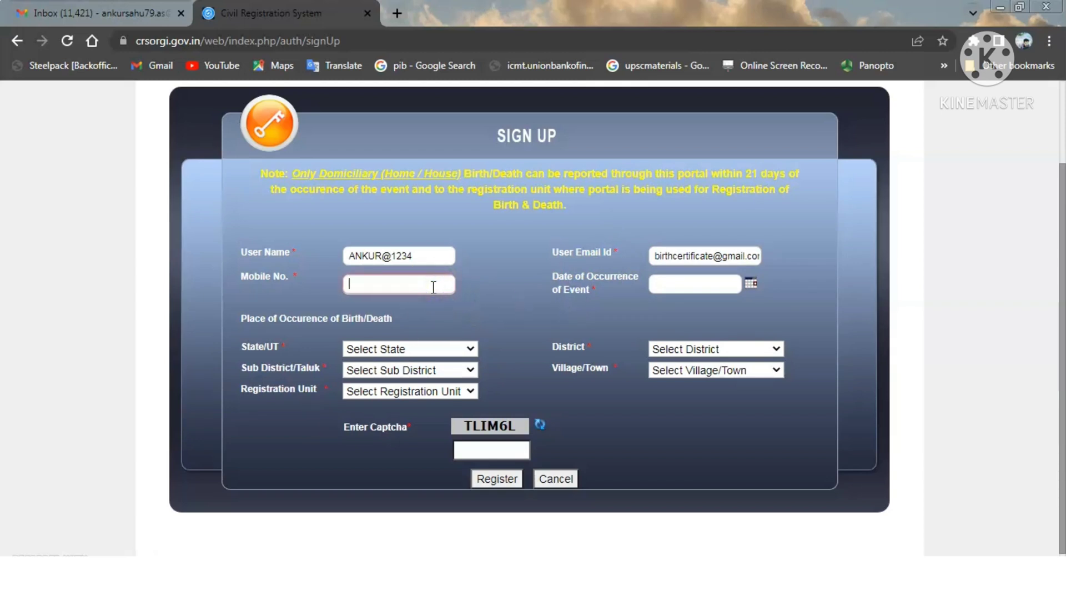
type("2222222222")
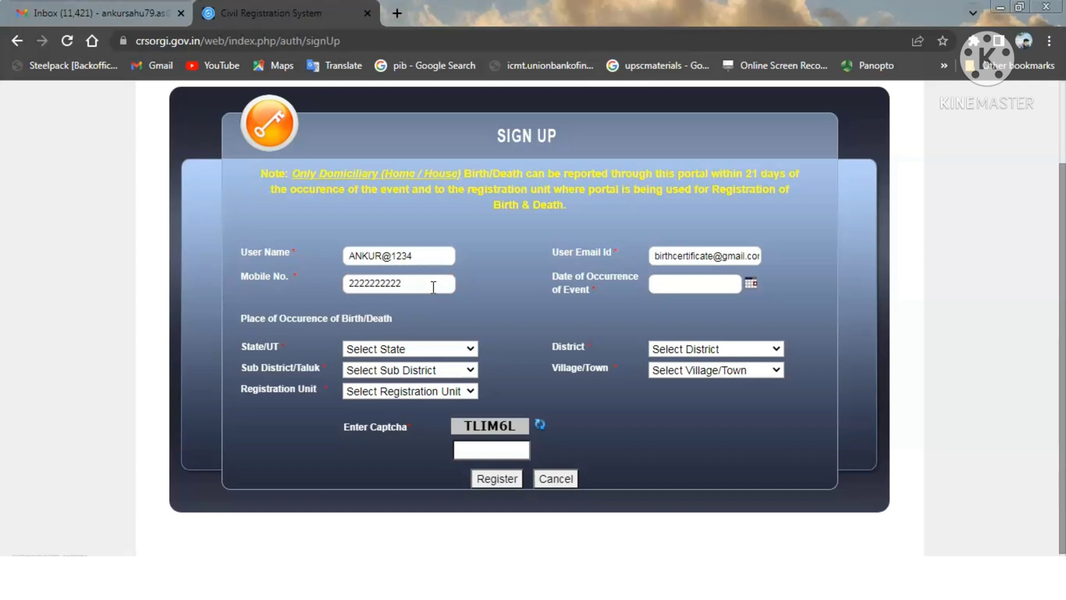
left_click(750, 284)
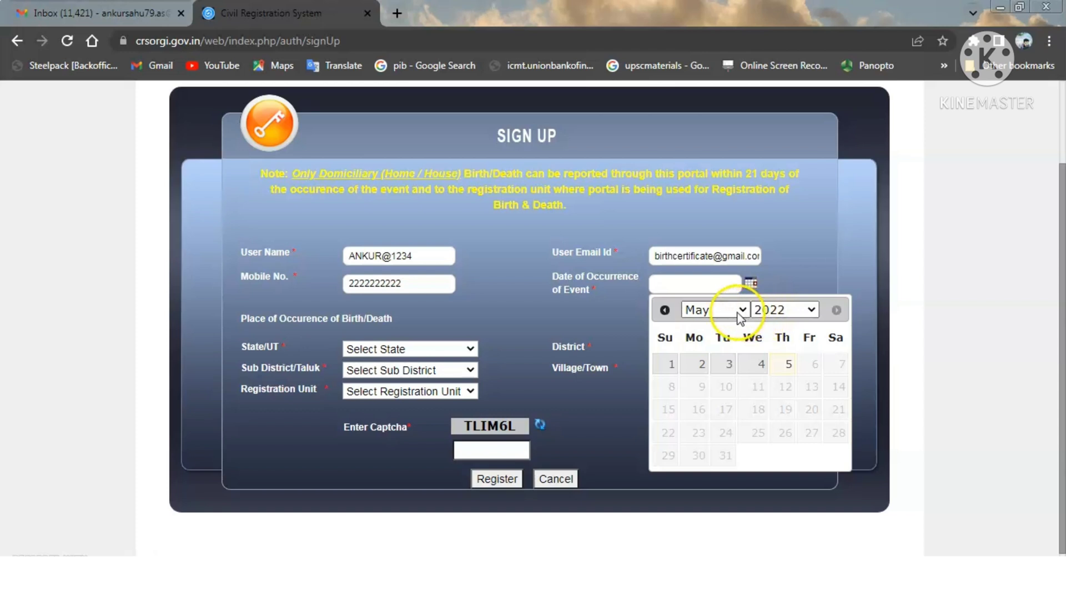
- Set event date 1 May 2022, state Madhya Pradesh and district Jabalpur
left_click(667, 365)
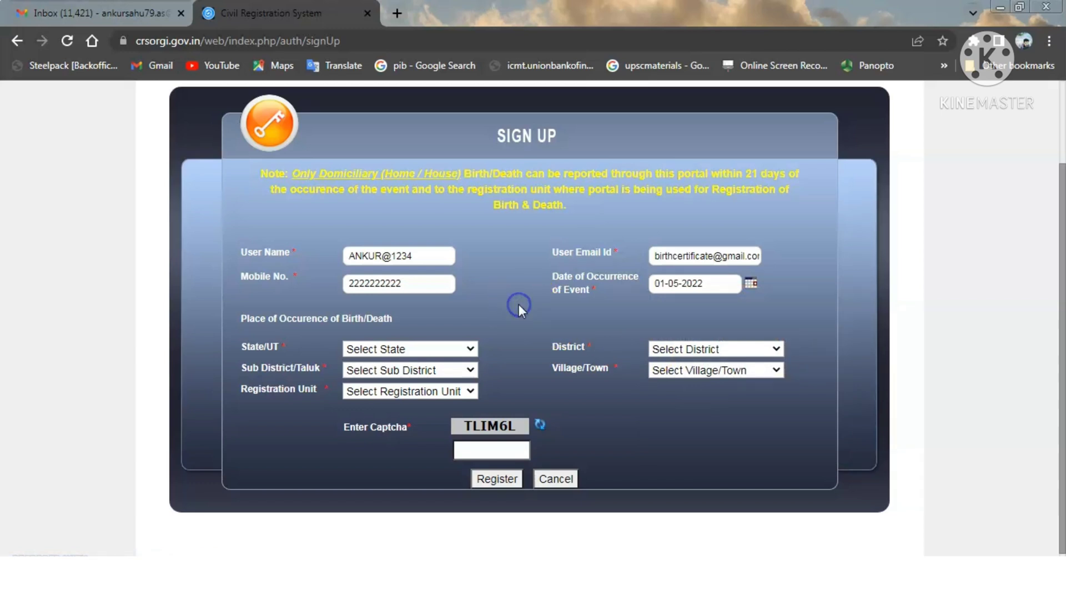
left_click(445, 349)
key("m")
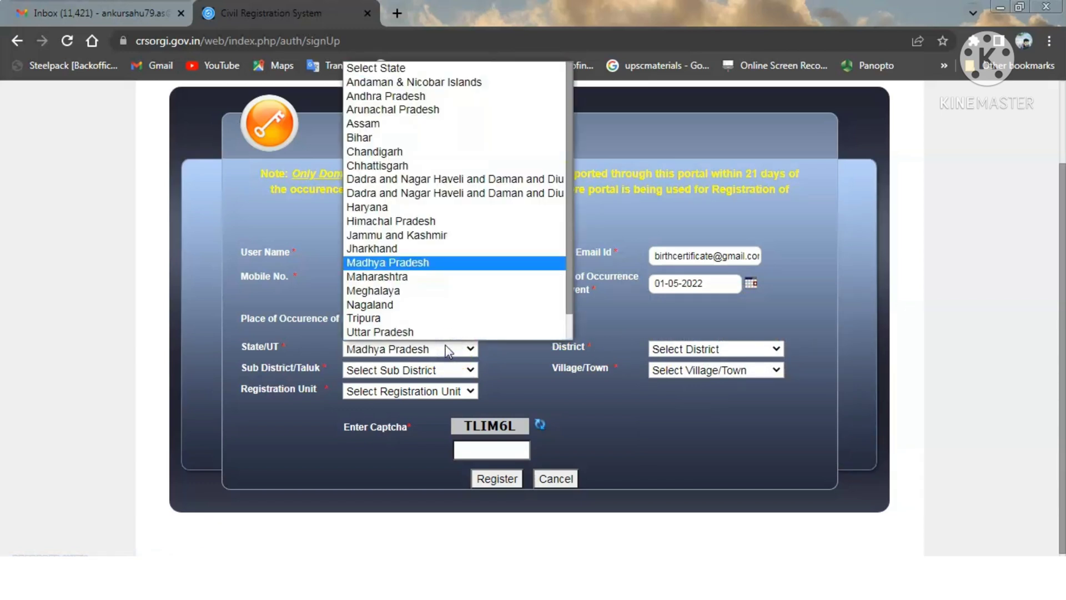
left_click(449, 349)
left_click(683, 348)
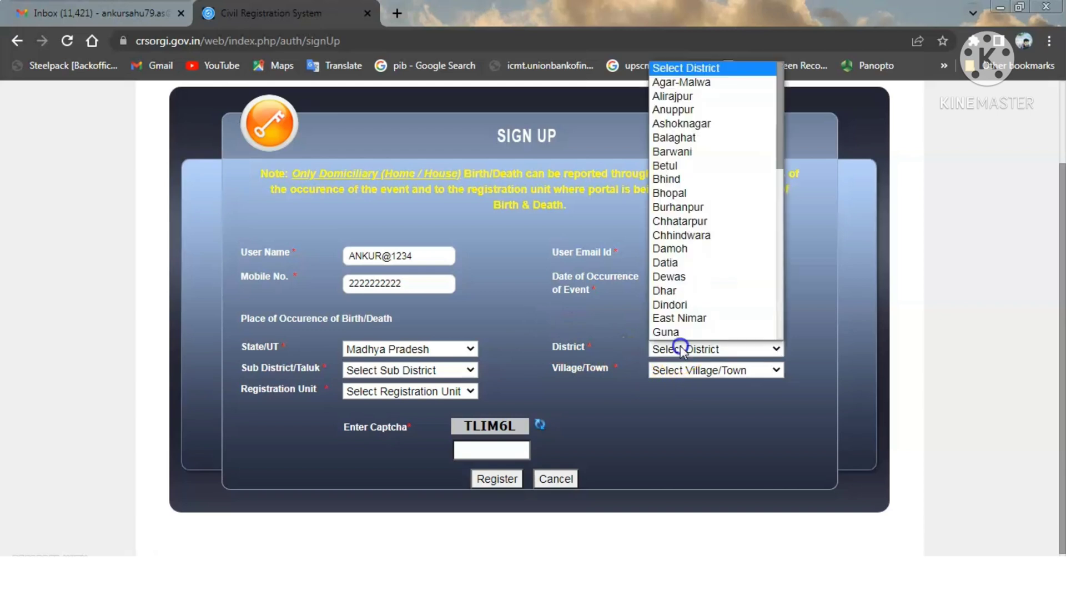
key("j")
left_click(681, 349)
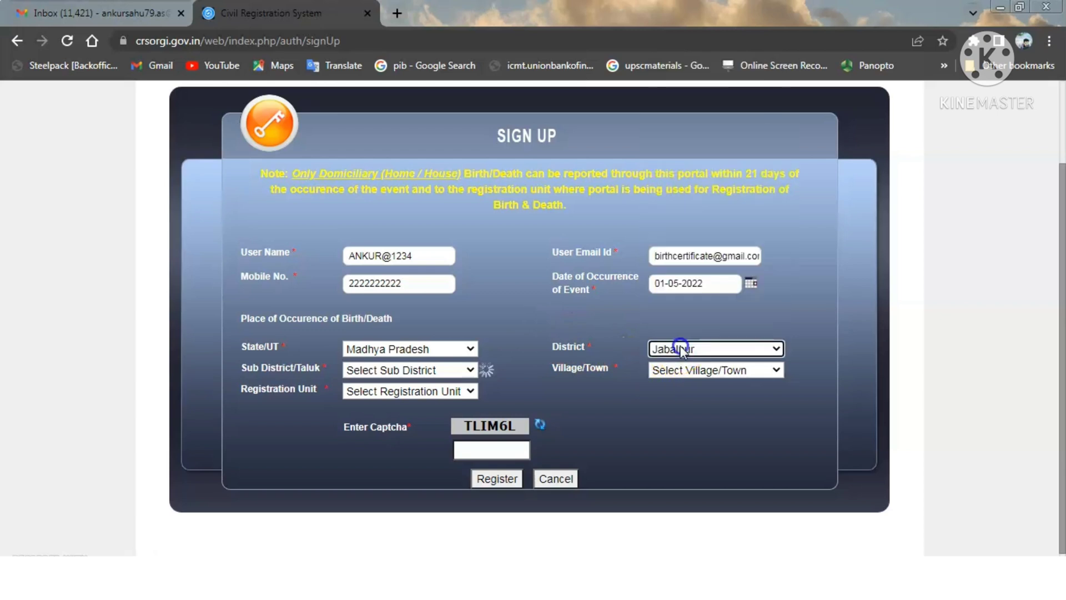
- Choose Jabalpur sub-district and town, and registration unit Municipal Corporation Zone 13 Jabalpur
left_click(446, 376)
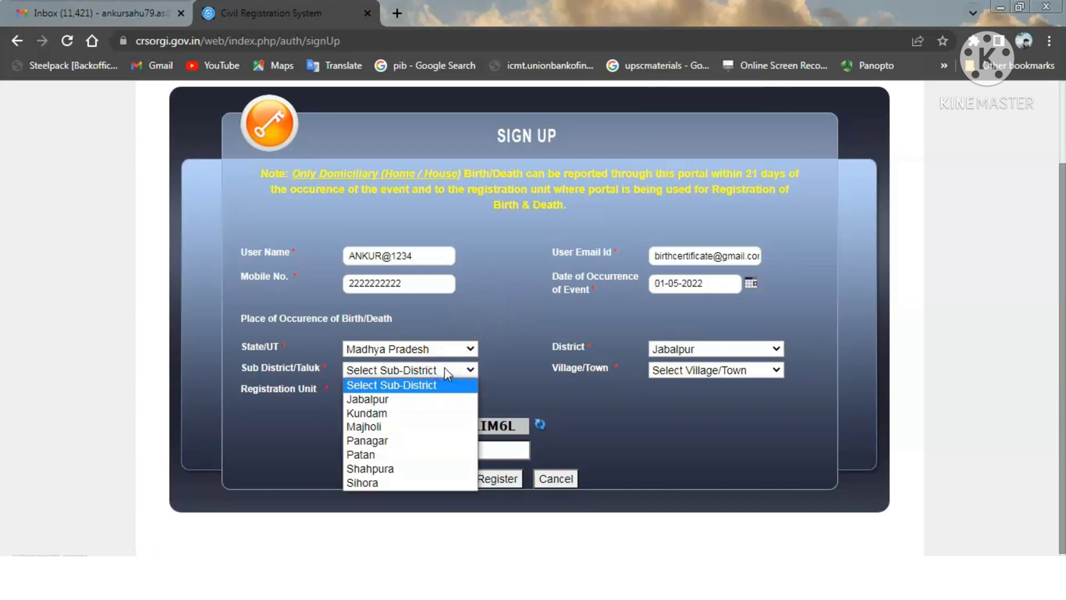
key("j")
left_click(444, 368)
left_click(720, 370)
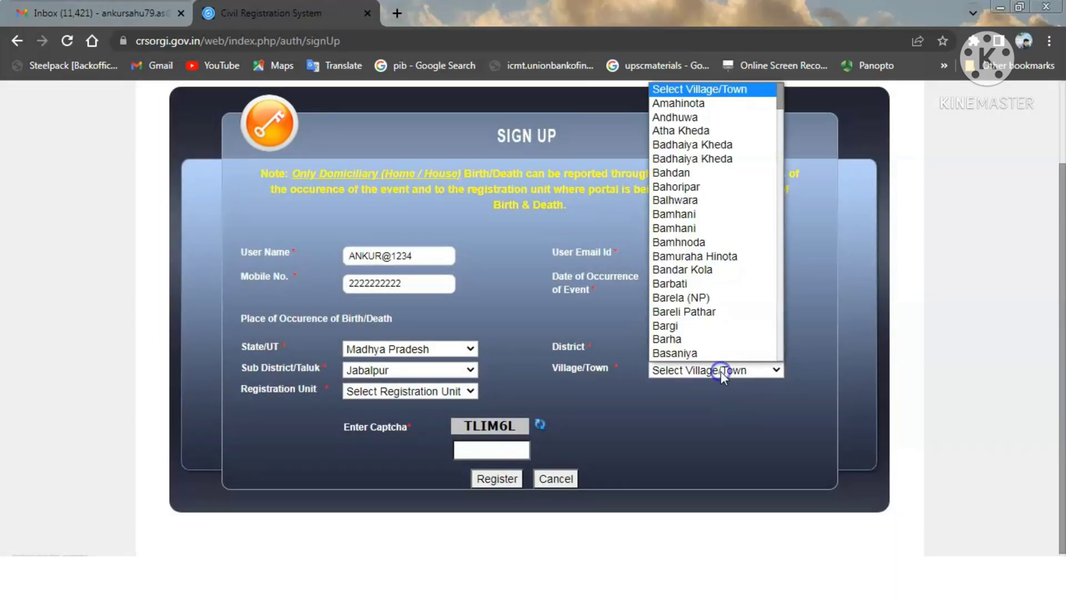
key("j")
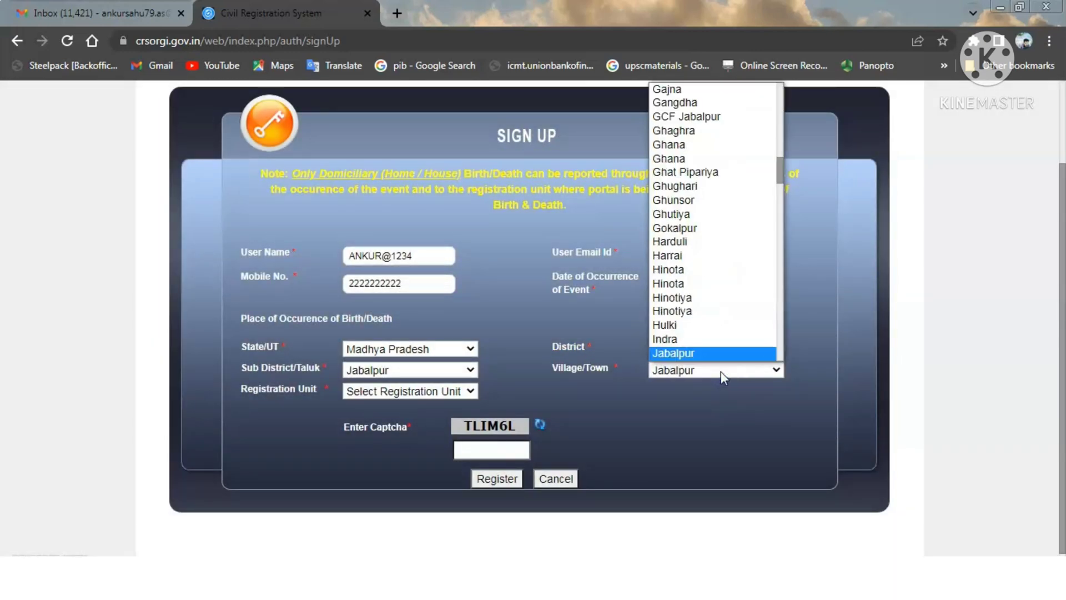
left_click(721, 371)
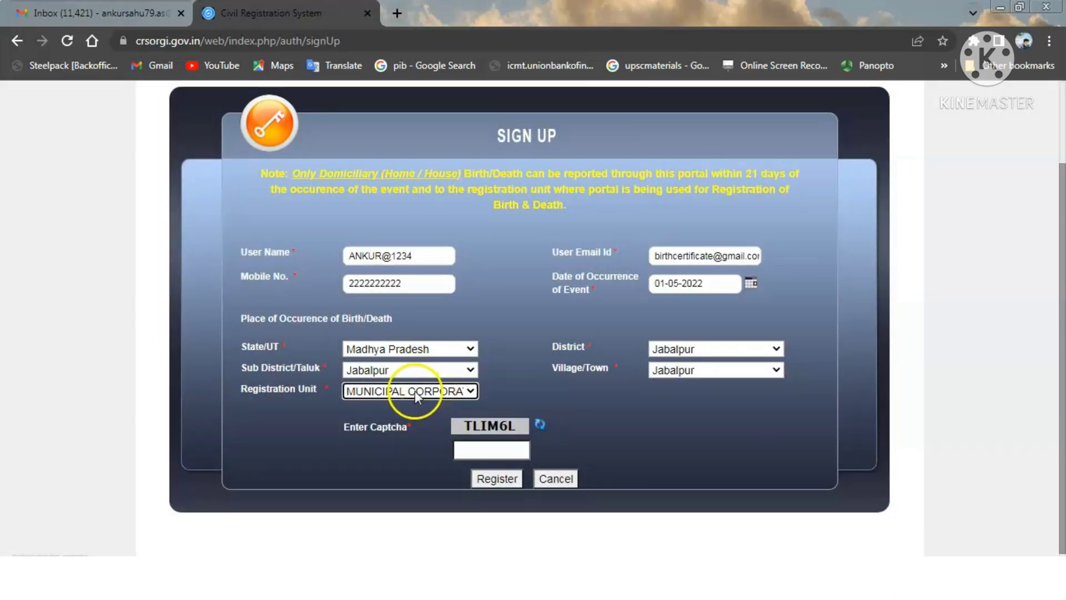
left_click(416, 391)
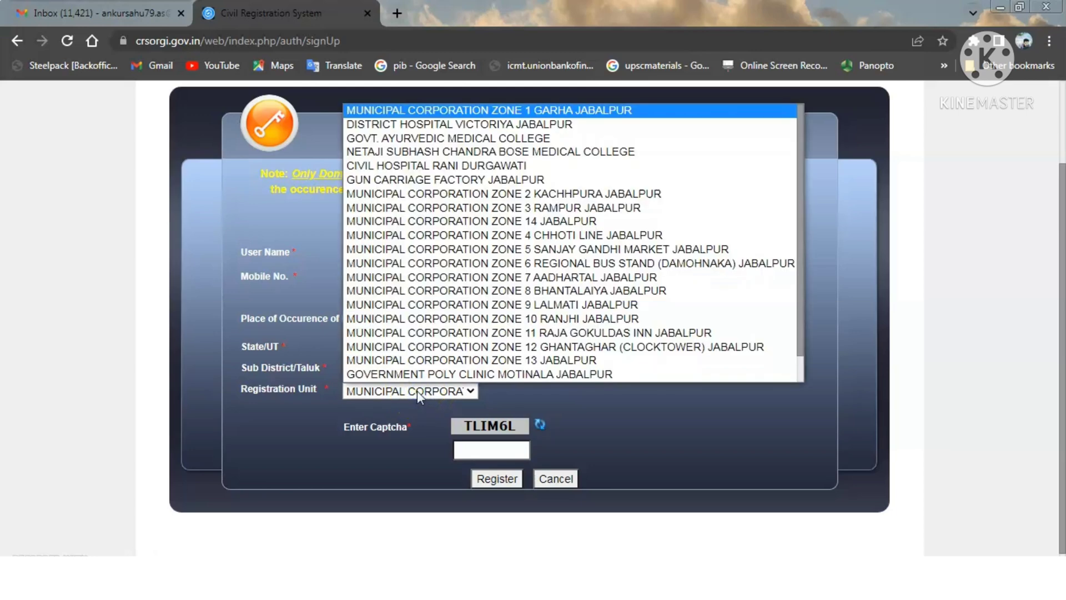
left_click(418, 391)
left_click(418, 391)
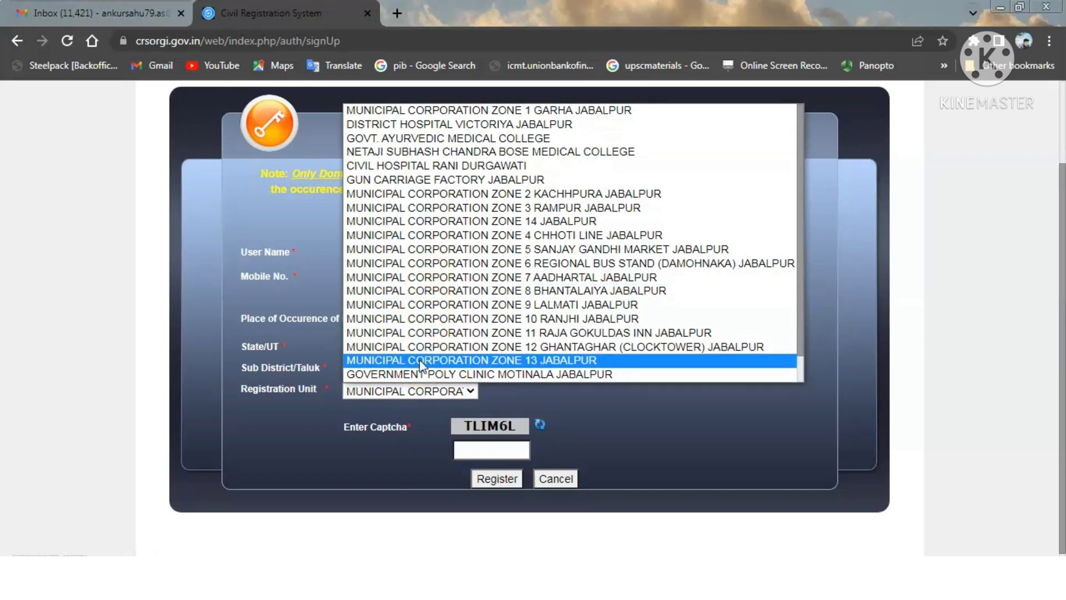
left_click(428, 390)
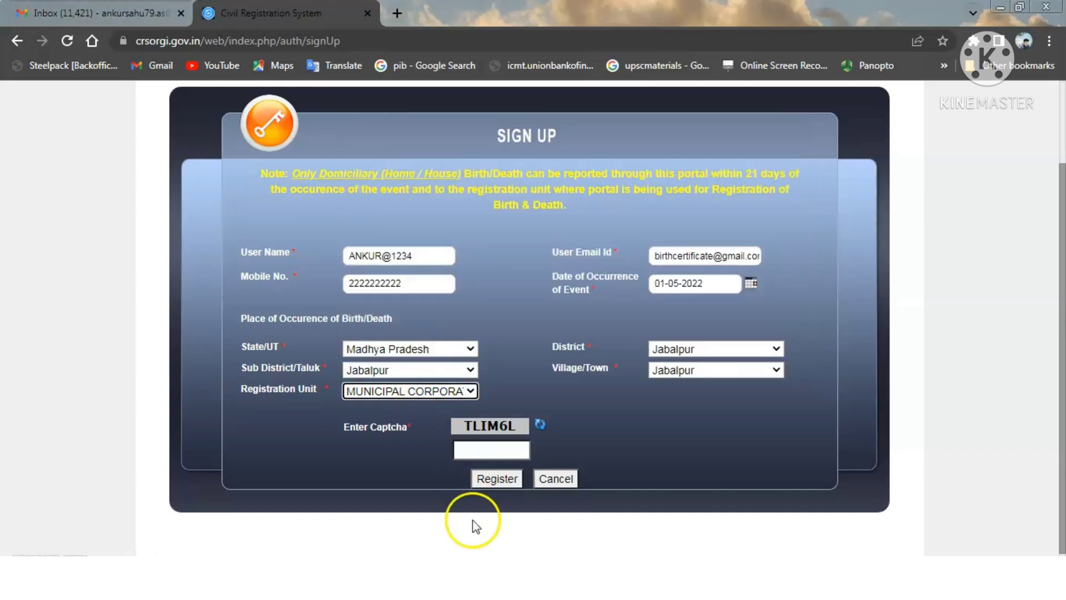
left_click(499, 457)
- Enter the captcha text and submit the sign-up registration
type("T")
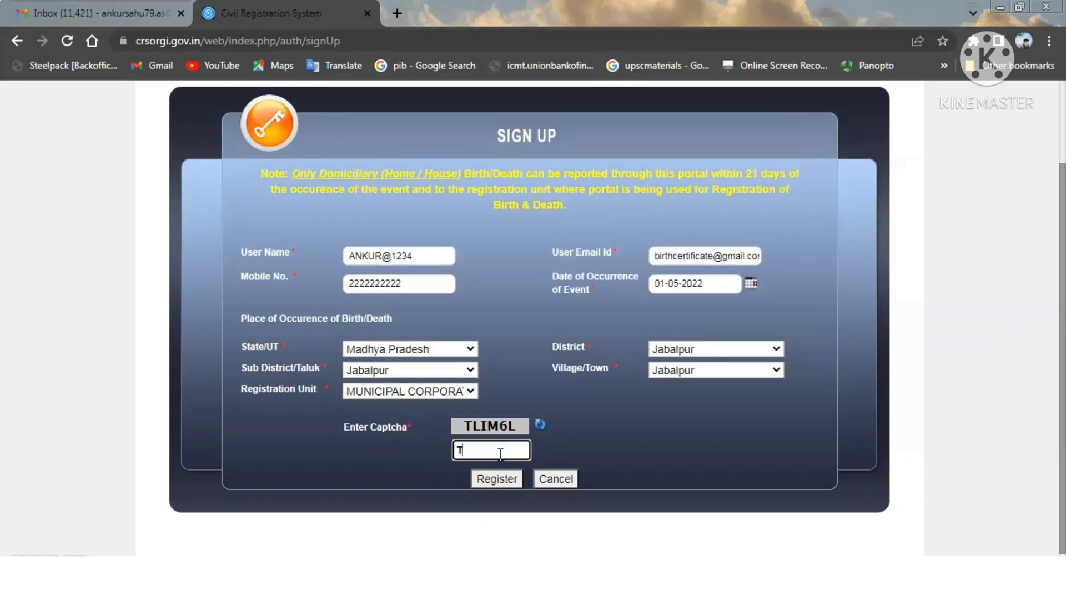
type("LIM6L")
left_click(498, 479)
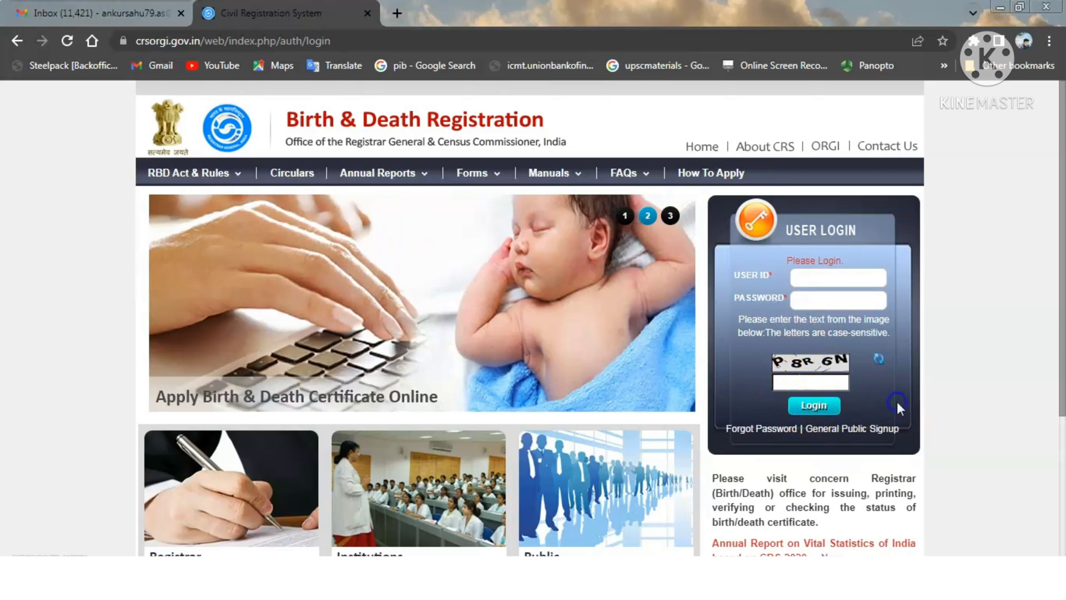
- Log in and choose Add Birth Registration from the Birth menu
left_click(830, 412)
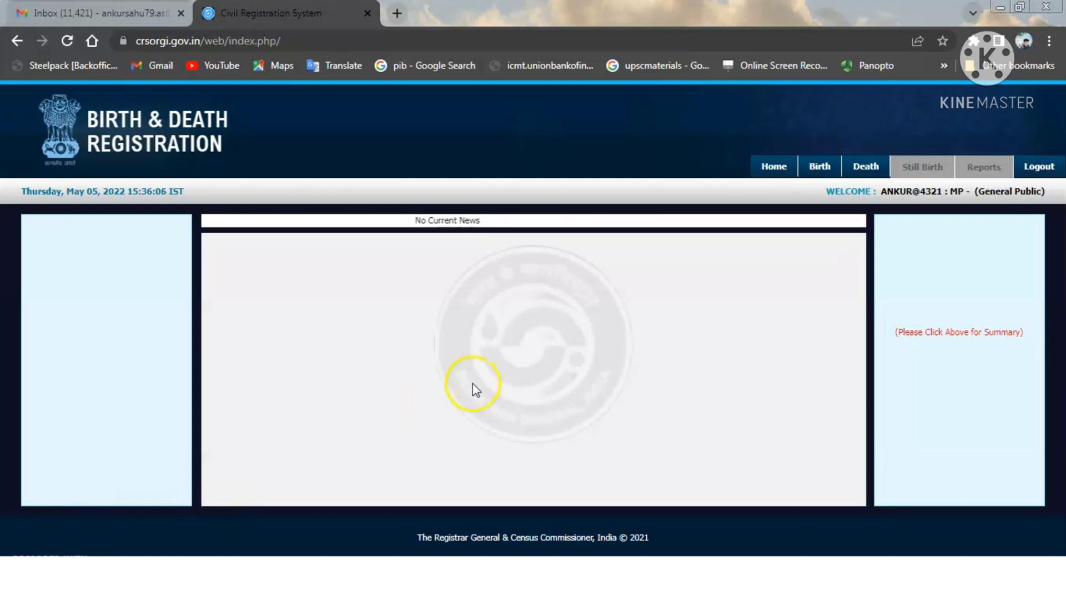
mouse_move(818, 170)
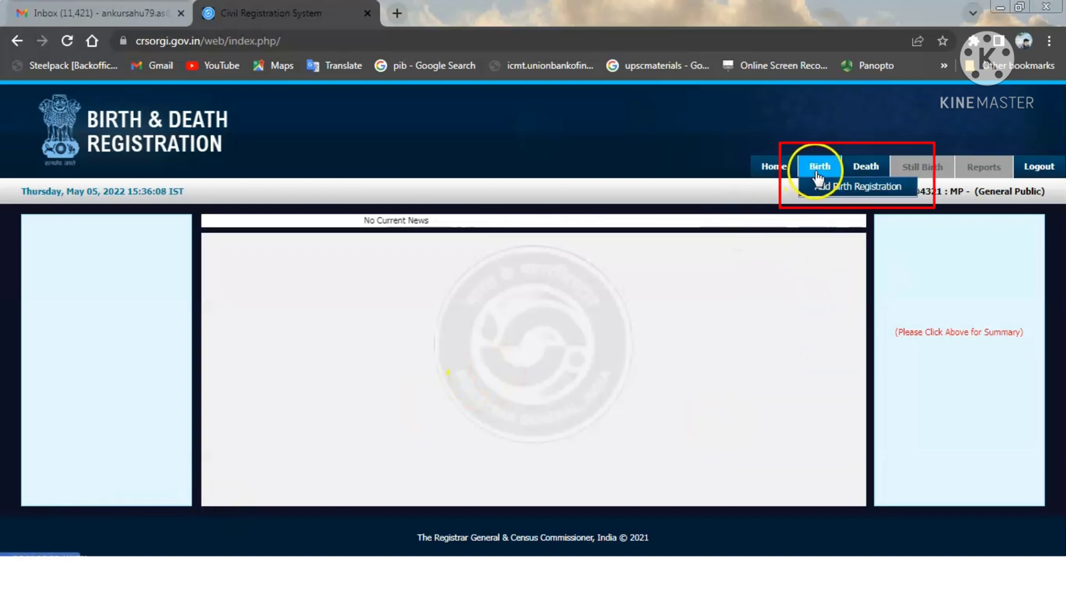
left_click(849, 188)
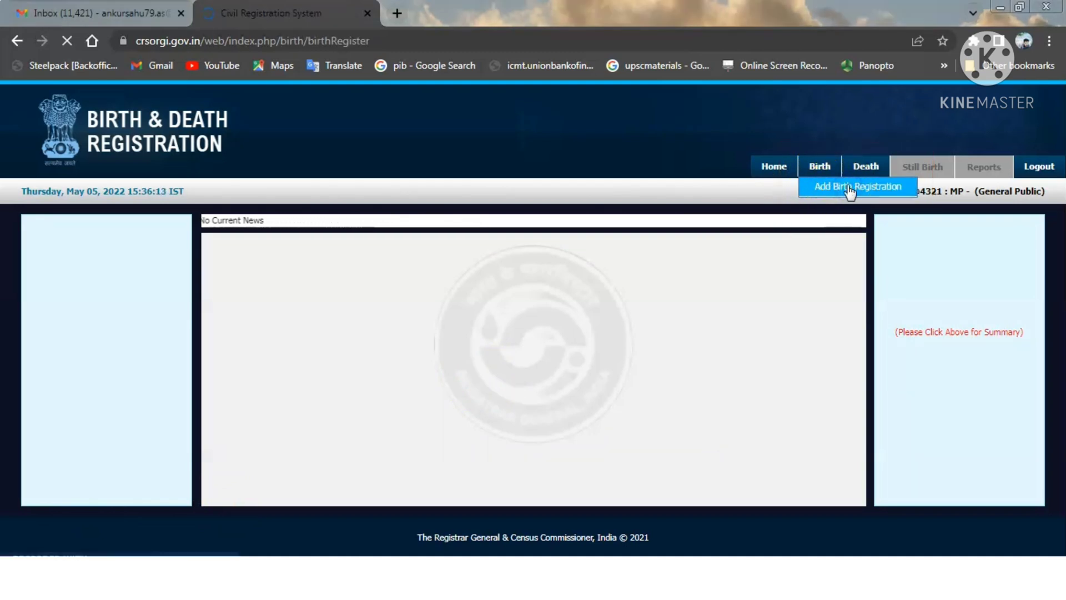
- Keep English as primary language and set Hindi as secondary language
left_click_drag(1060, 162, 1063, 211)
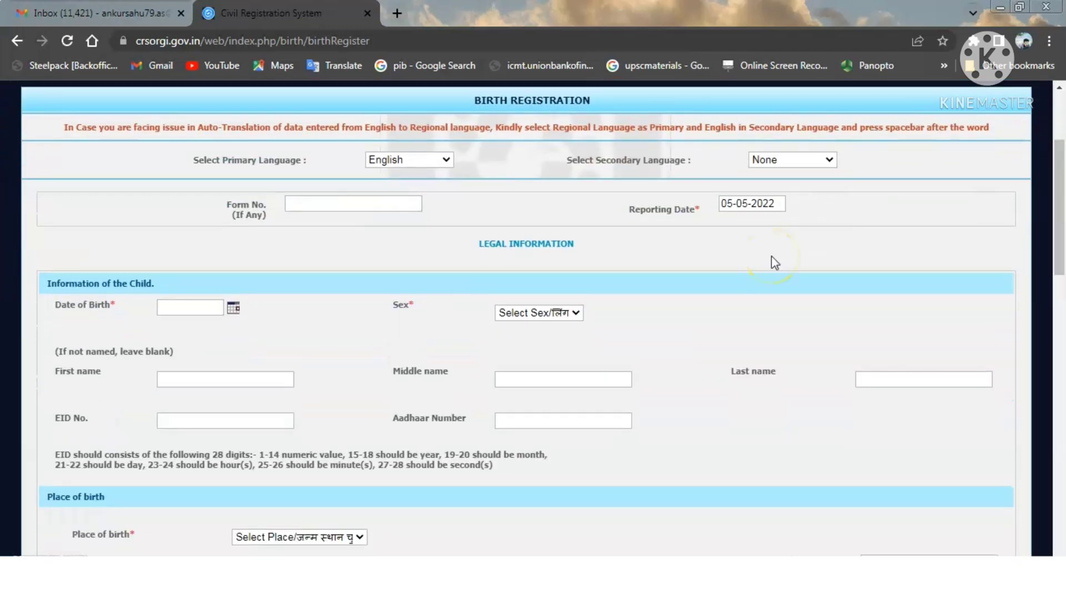
left_click(438, 162)
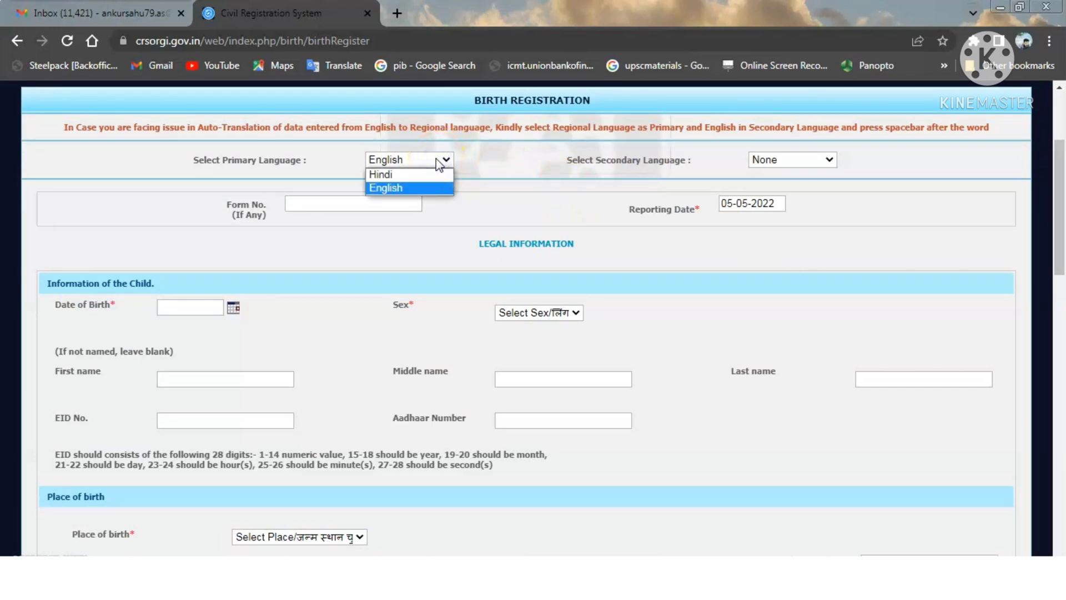
left_click(439, 164)
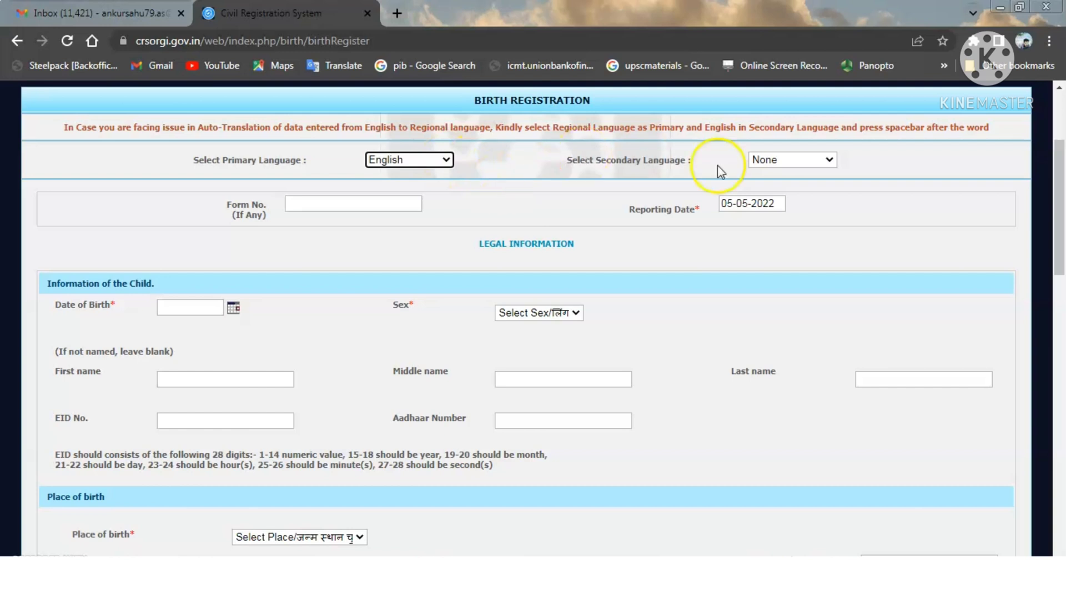
left_click(775, 160)
left_click(771, 184)
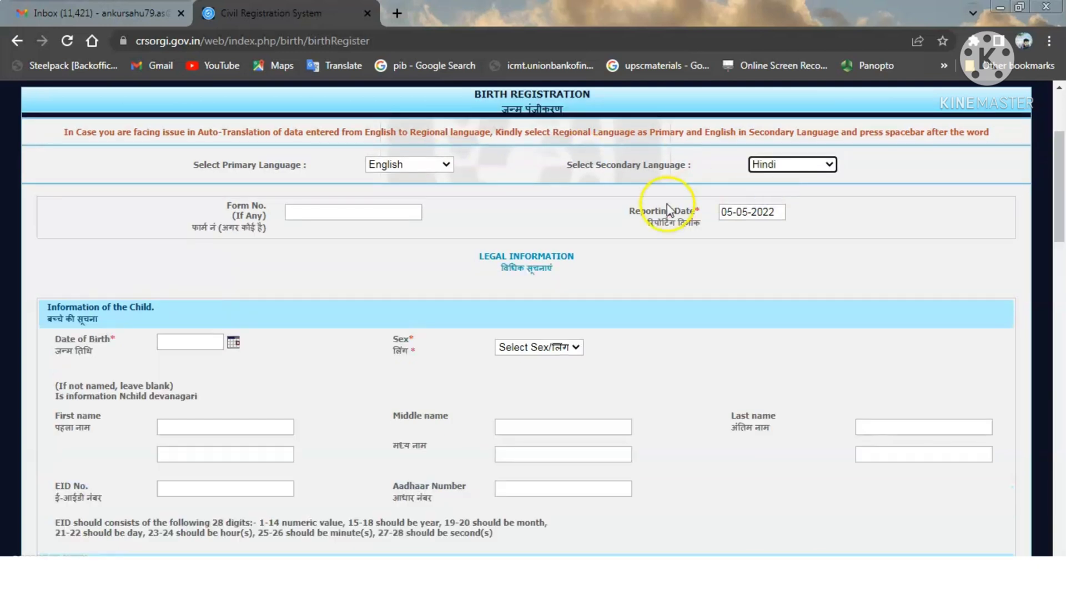
left_click(396, 257)
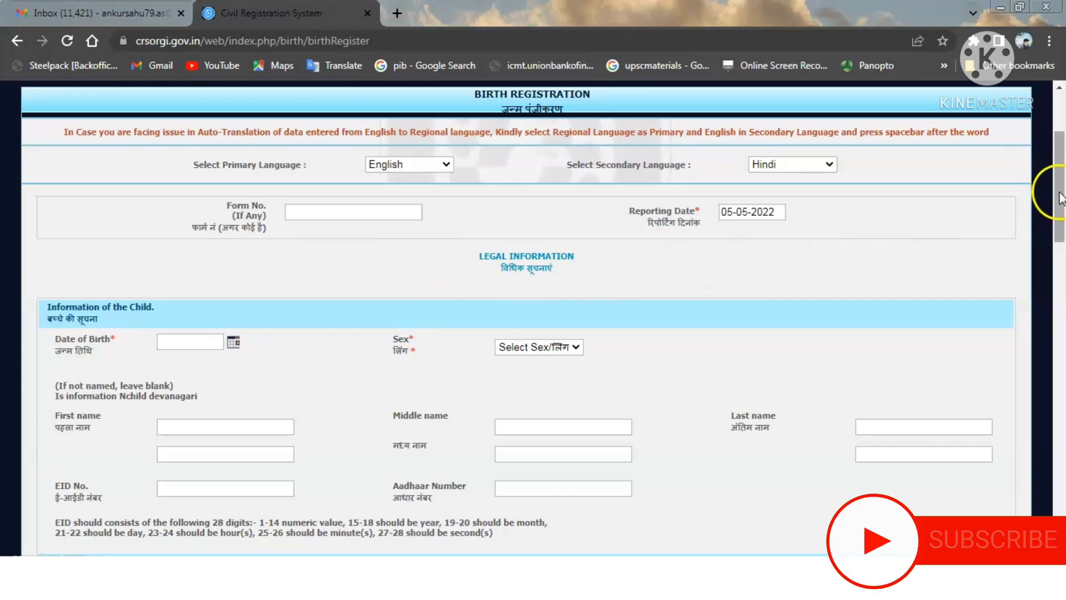
- Set the child's date of birth to 01-05-2022 and sex to Male
left_click_drag(1061, 195, 1060, 232)
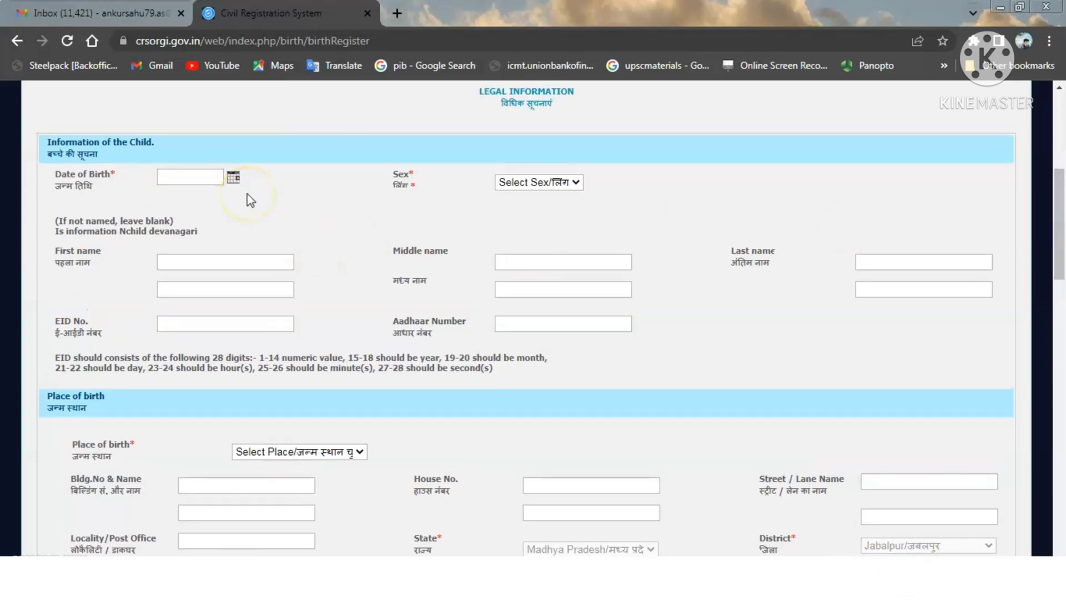
left_click(233, 178)
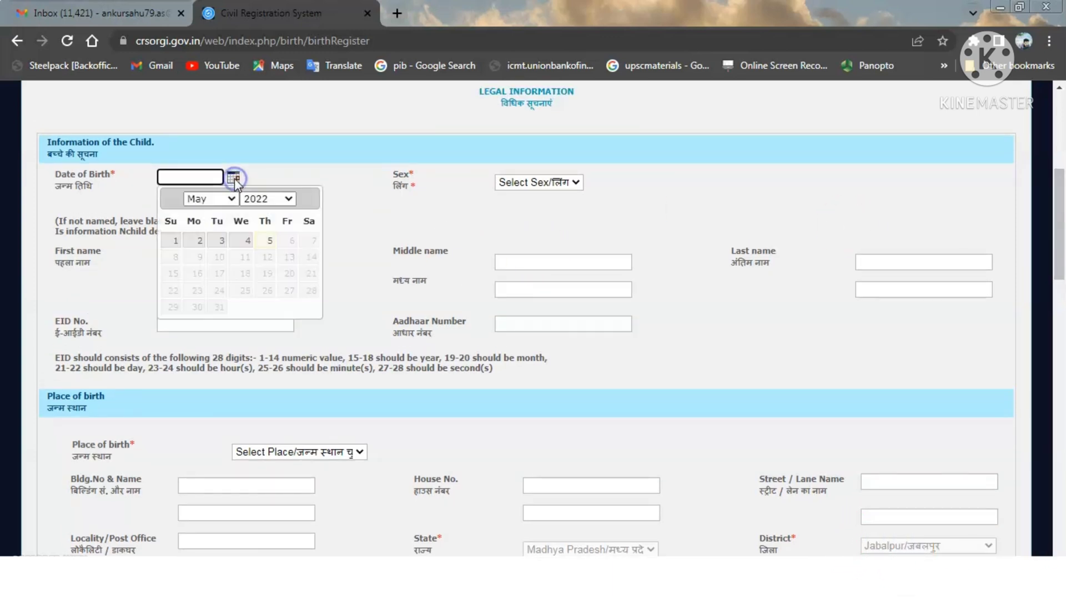
left_click(173, 239)
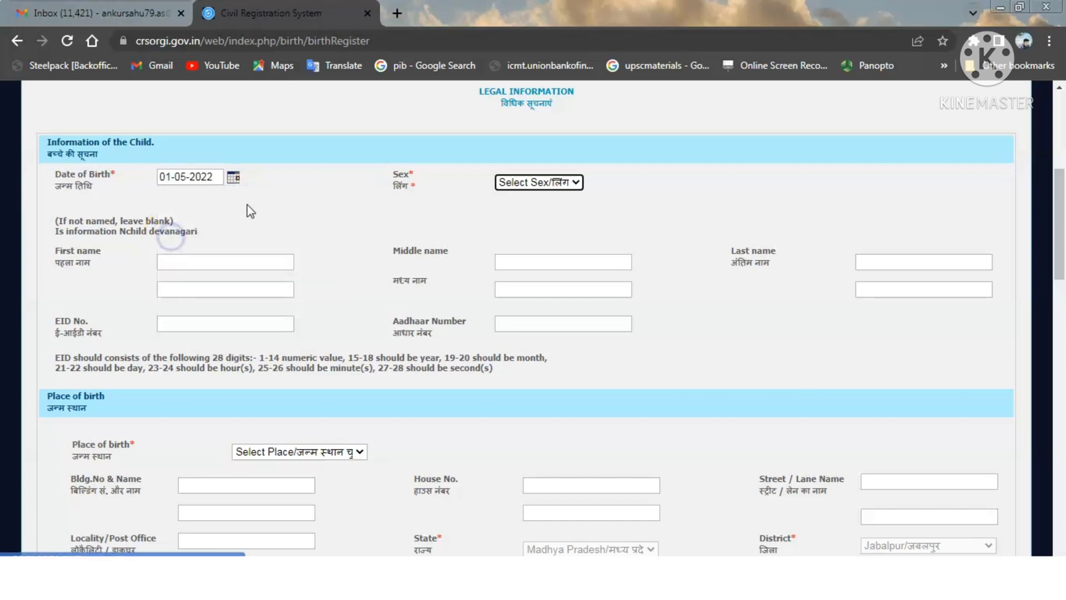
left_click(542, 182)
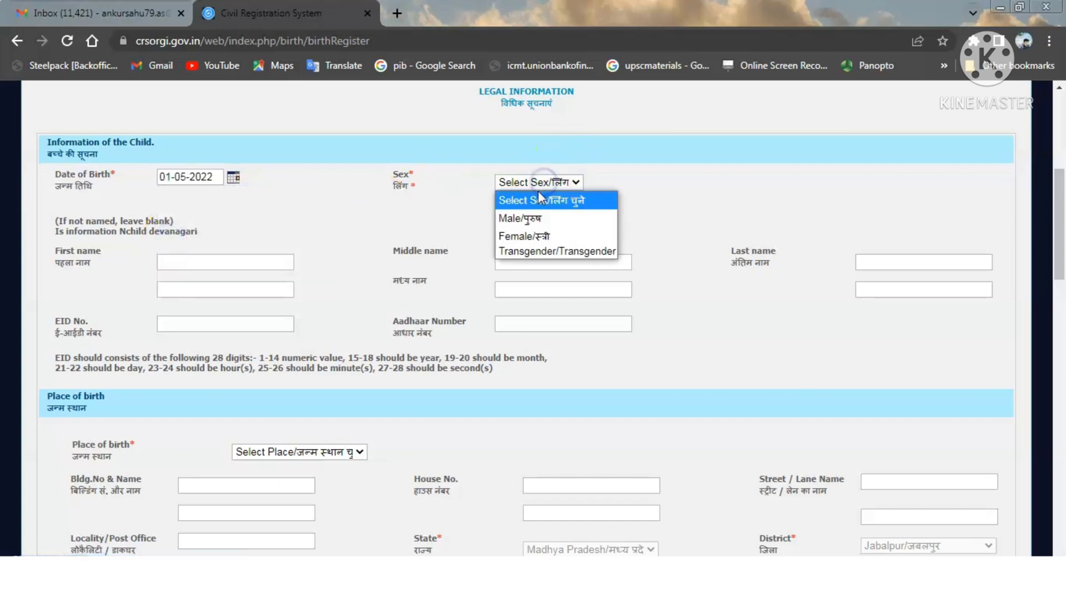
left_click(537, 220)
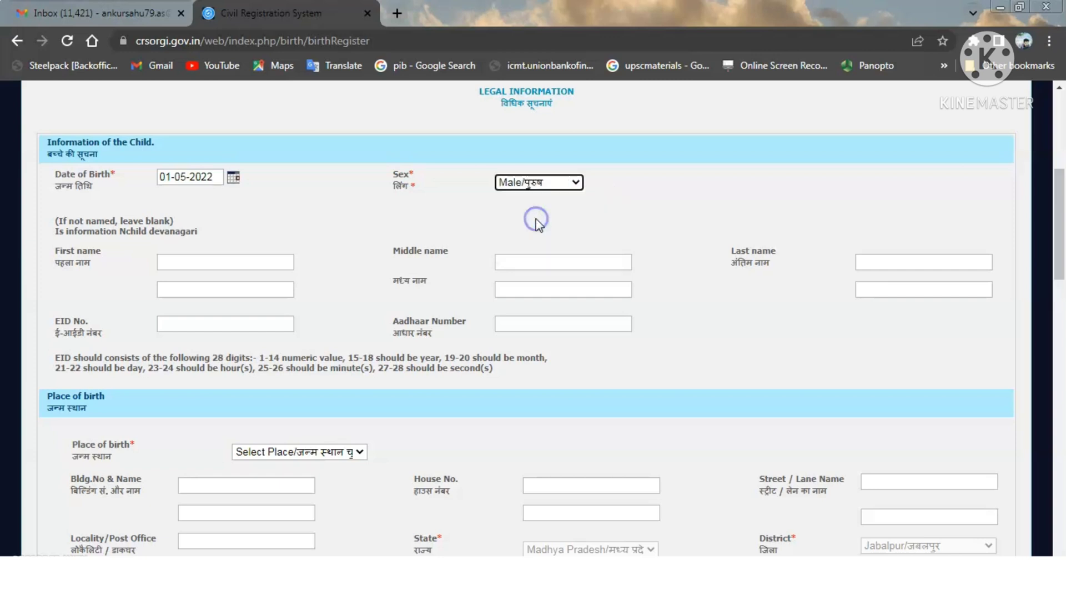
left_click(239, 238)
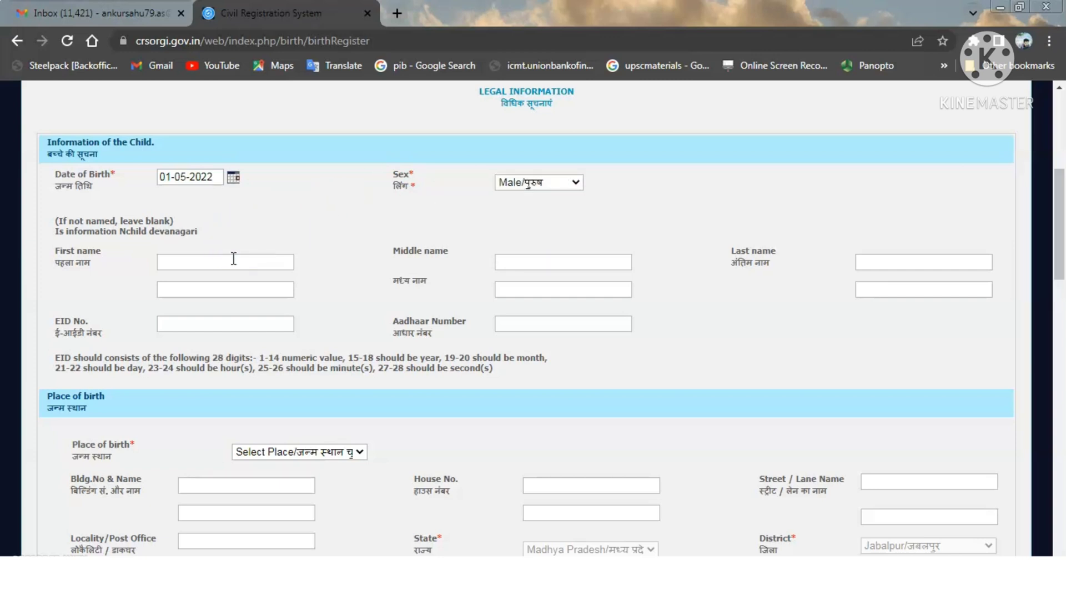
- Enter the child's first name in English and in Hindi
left_click(234, 259)
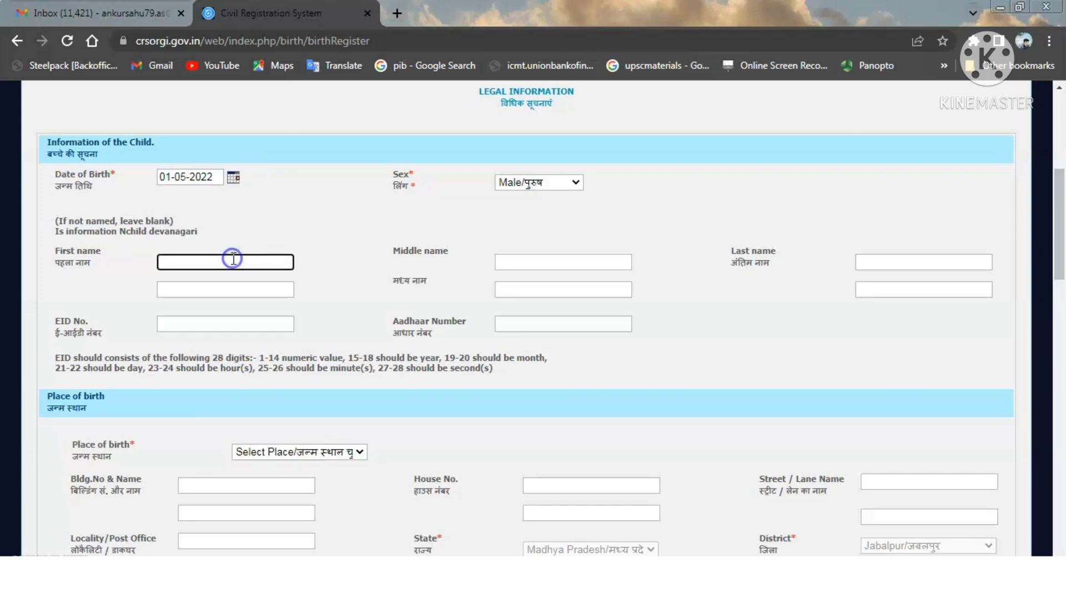
type("ANKUR")
left_click(334, 210)
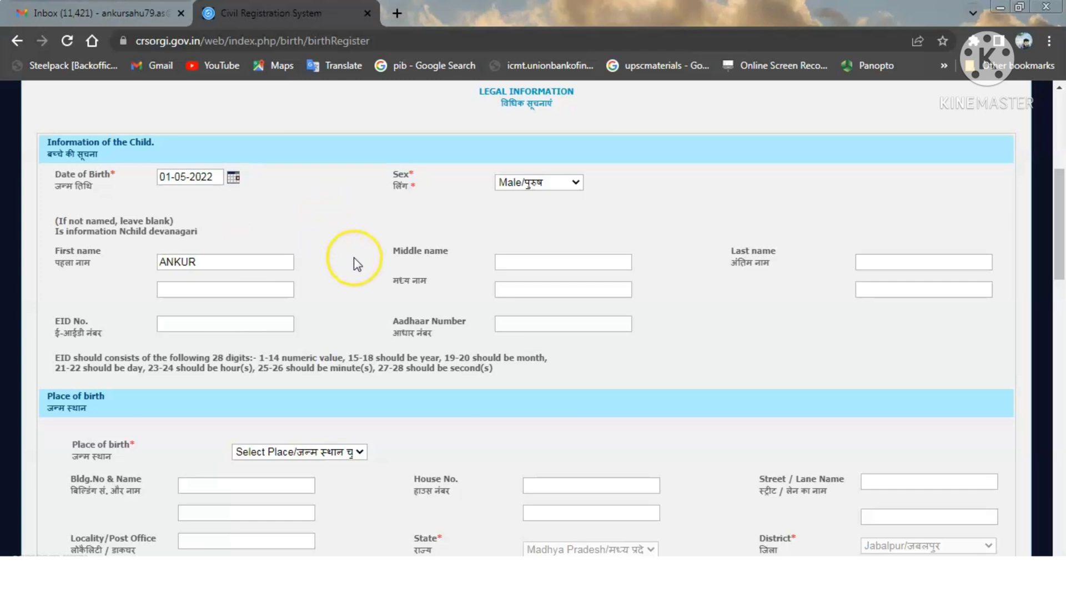
left_click(231, 291)
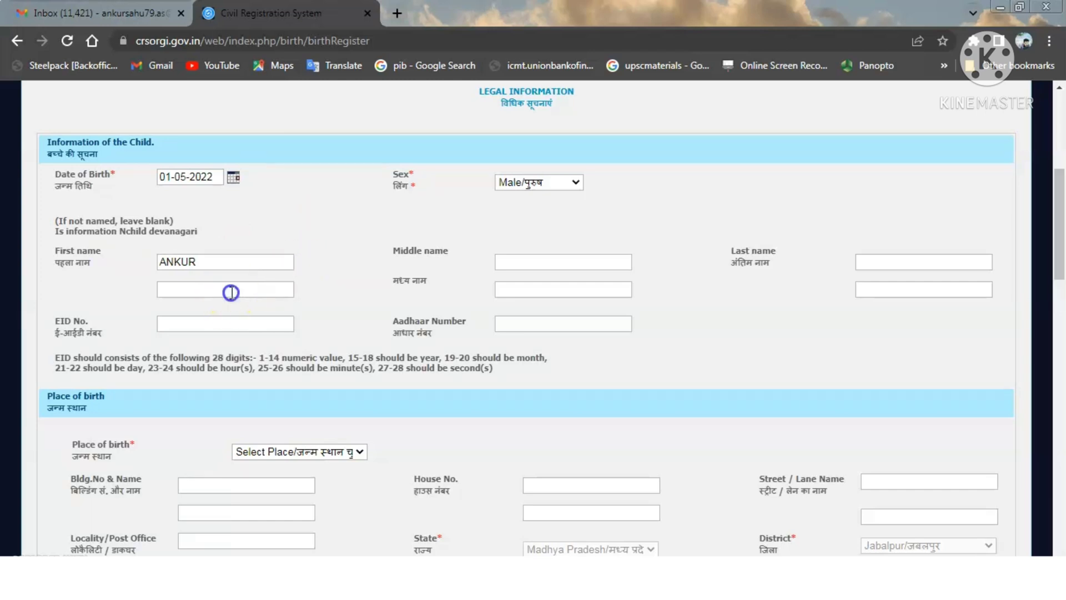
type("ANKUR")
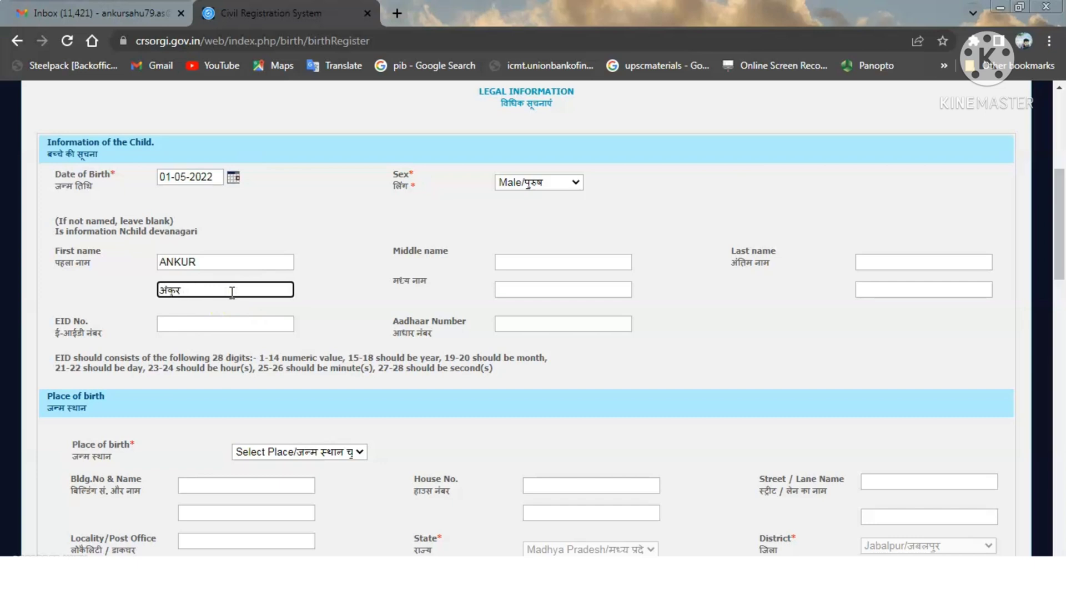
left_click(331, 261)
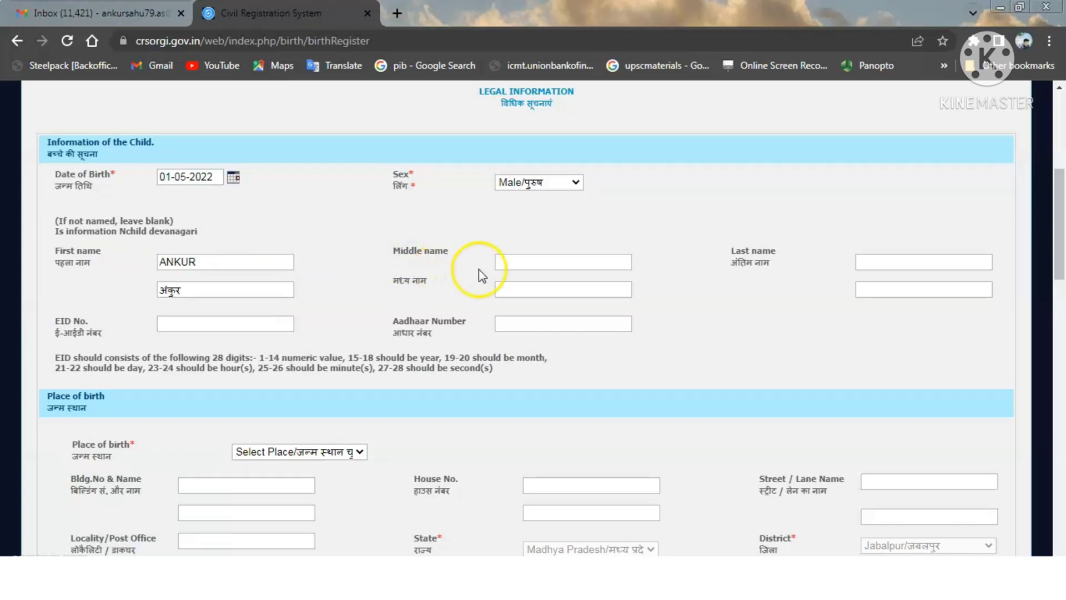
- Enter the child's middle name in English and Hindi, plus the Aadhaar number
left_click(511, 262)
type("DEMO")
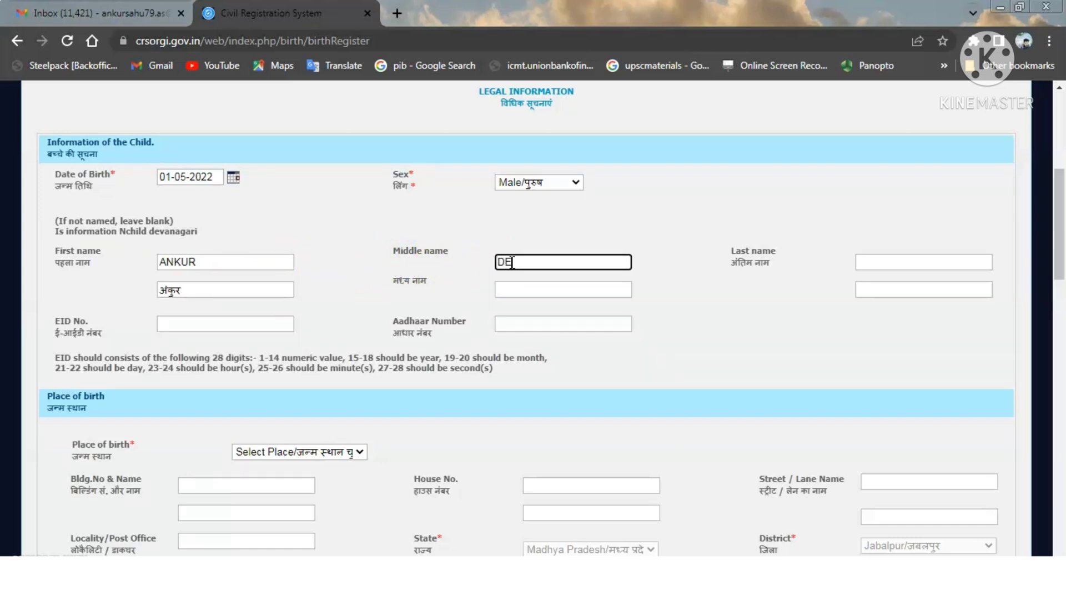
key("Tab")
key("Tab")
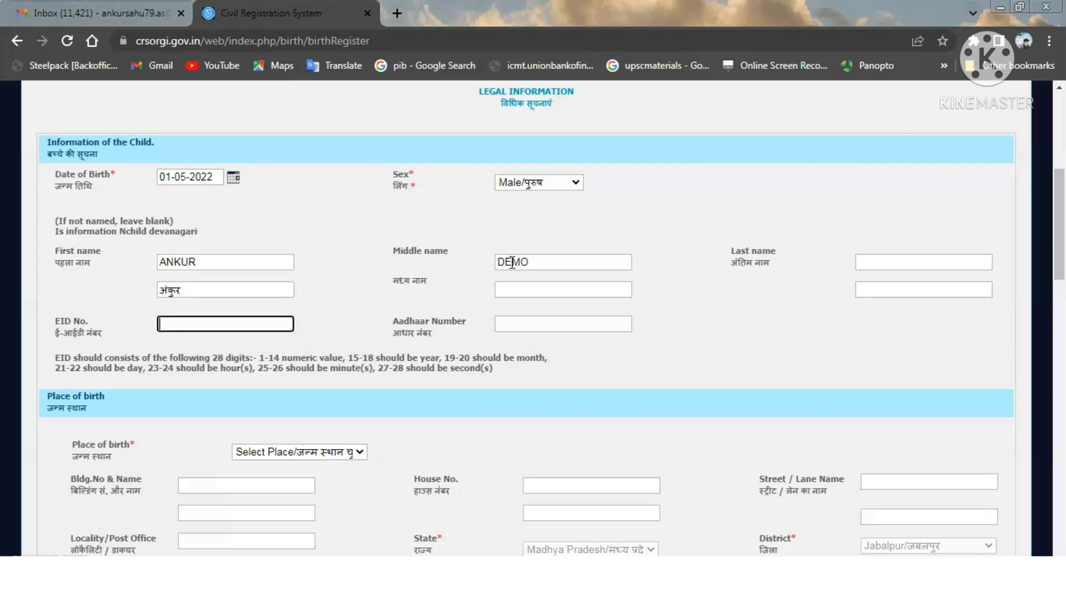
left_click(525, 286)
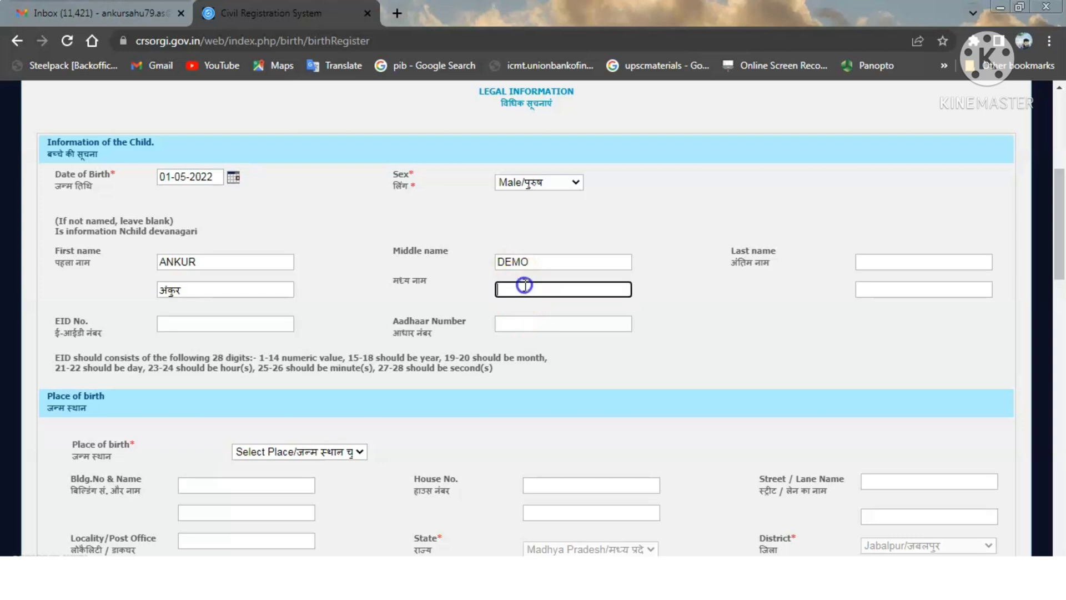
type("DEMO")
left_click(701, 287)
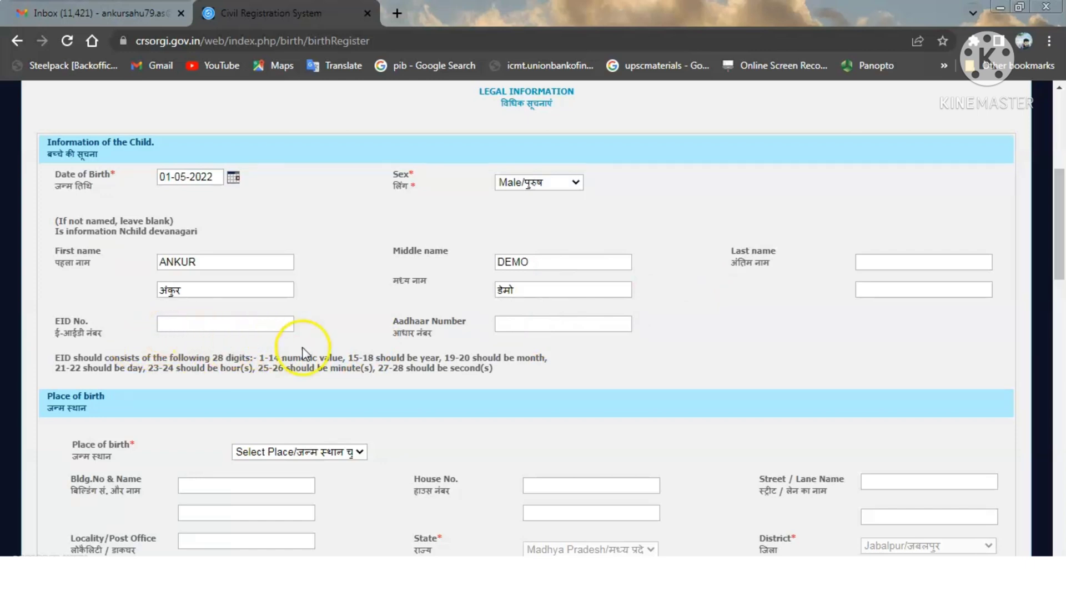
left_click(498, 325)
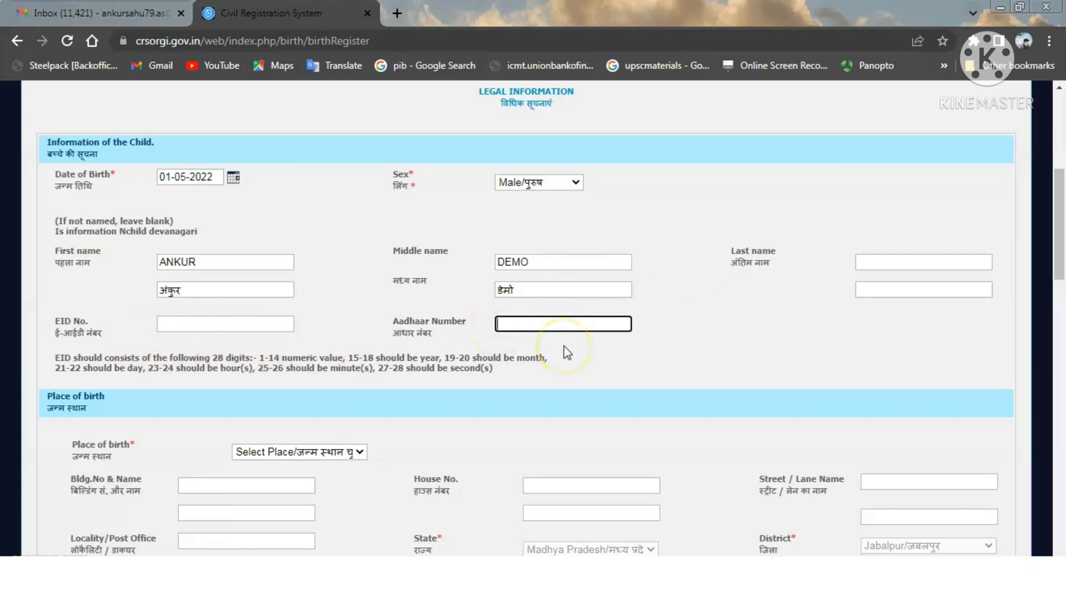
type("1234 5678 9101")
- Set place of birth to House and enter the building number and name
left_click_drag(1059, 179, 1061, 249)
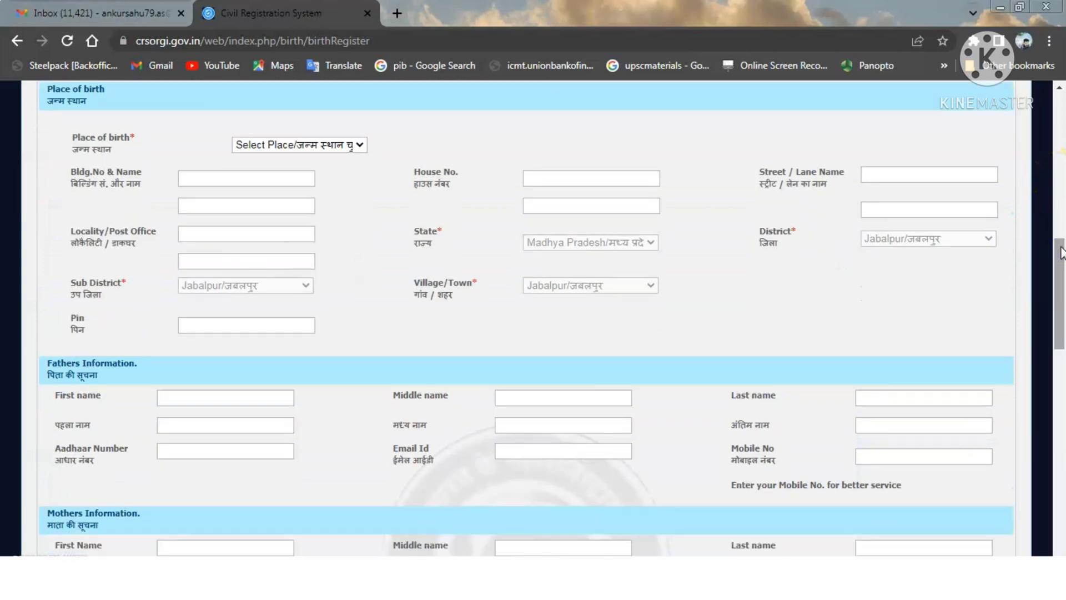
left_click(359, 145)
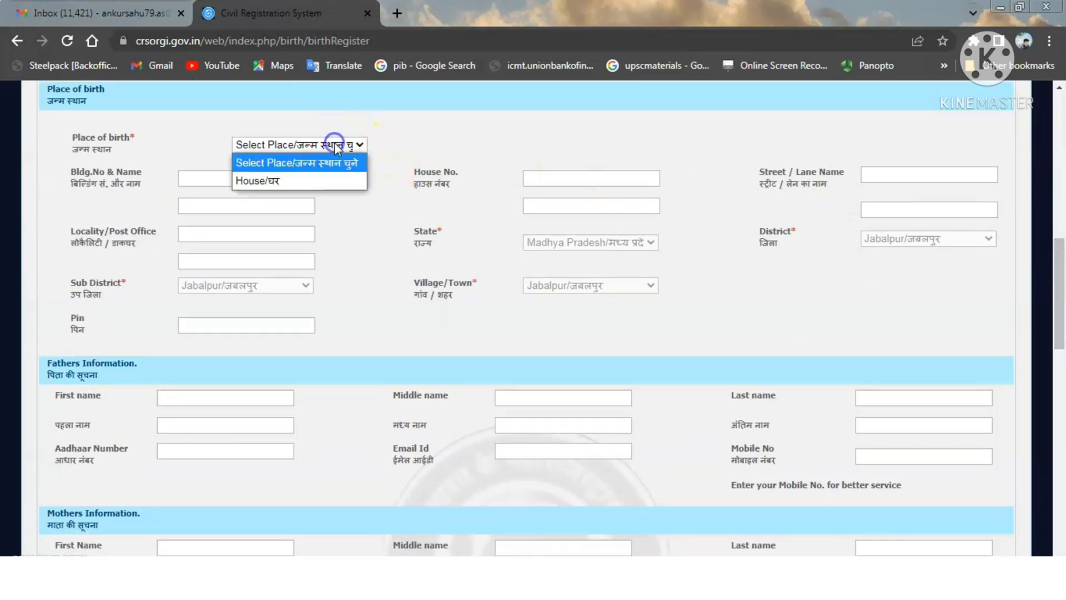
left_click(302, 178)
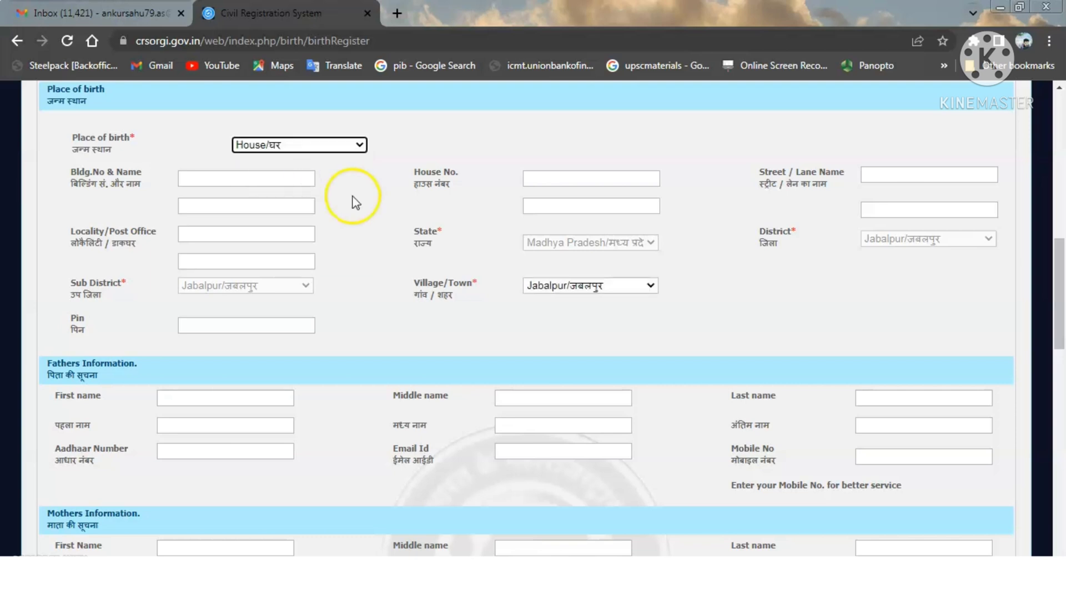
left_click(263, 182)
type("1576")
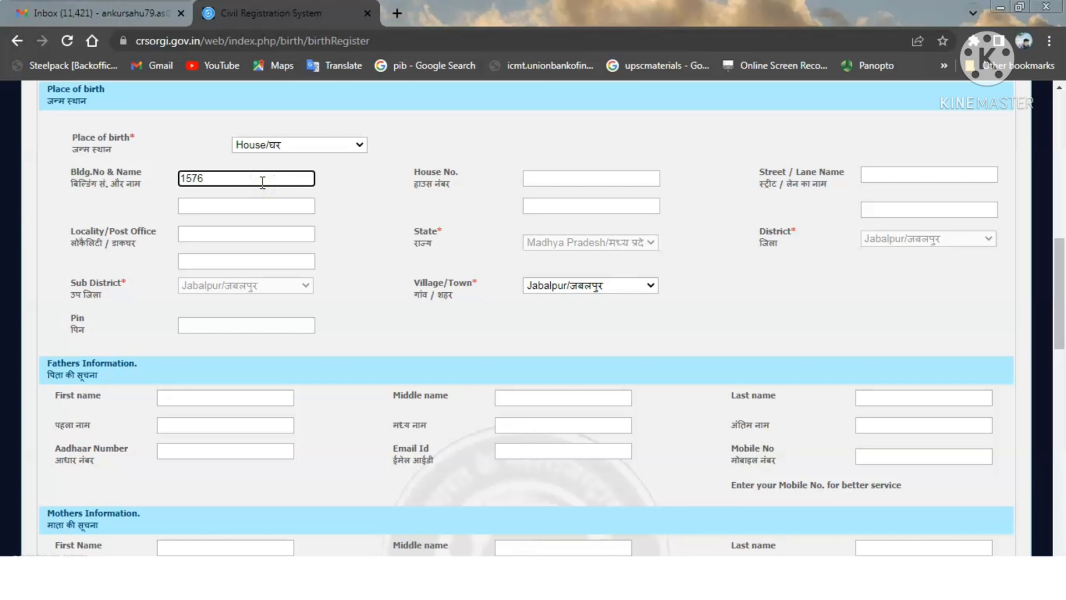
key("BackSpace")
key("BackSpace")
key("BackSpace")
type("ITI")
key("Tab")
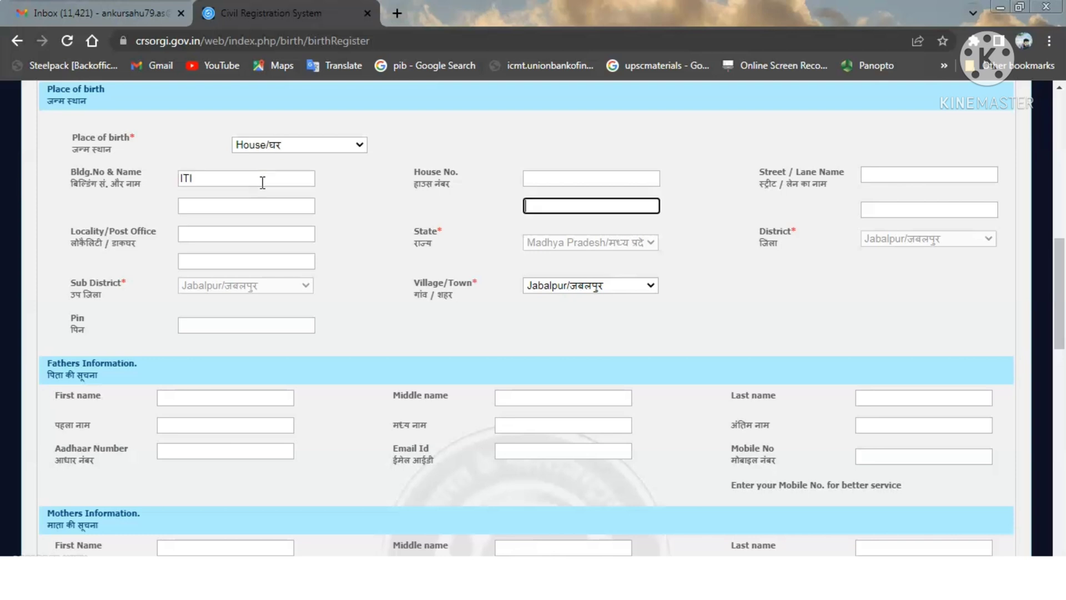
- Fill in the birthplace house number, street, locality and PIN code
left_click(552, 178)
left_click(895, 174)
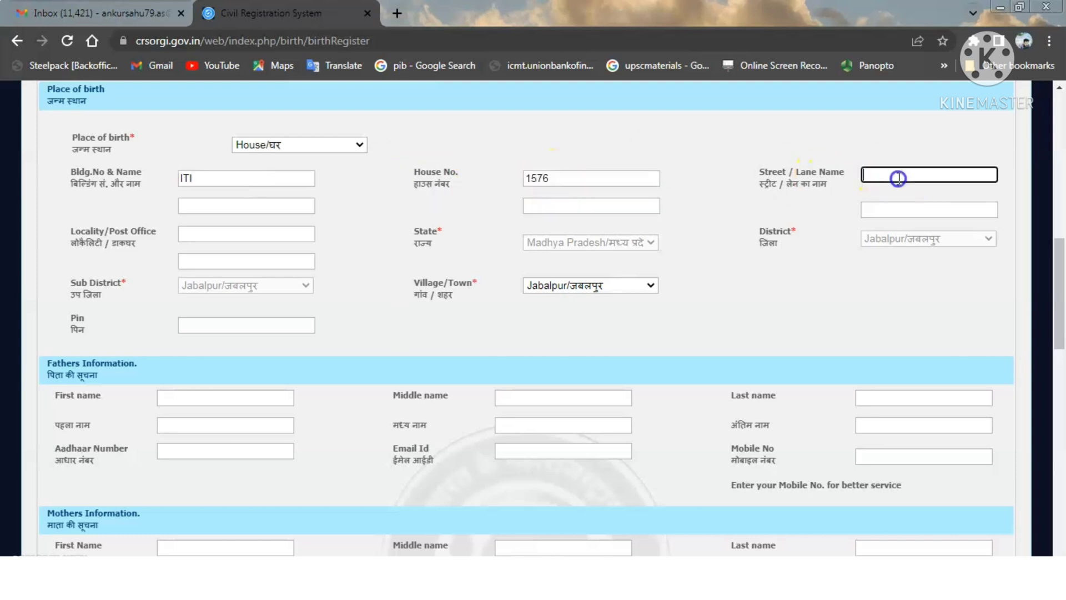
left_click(434, 191)
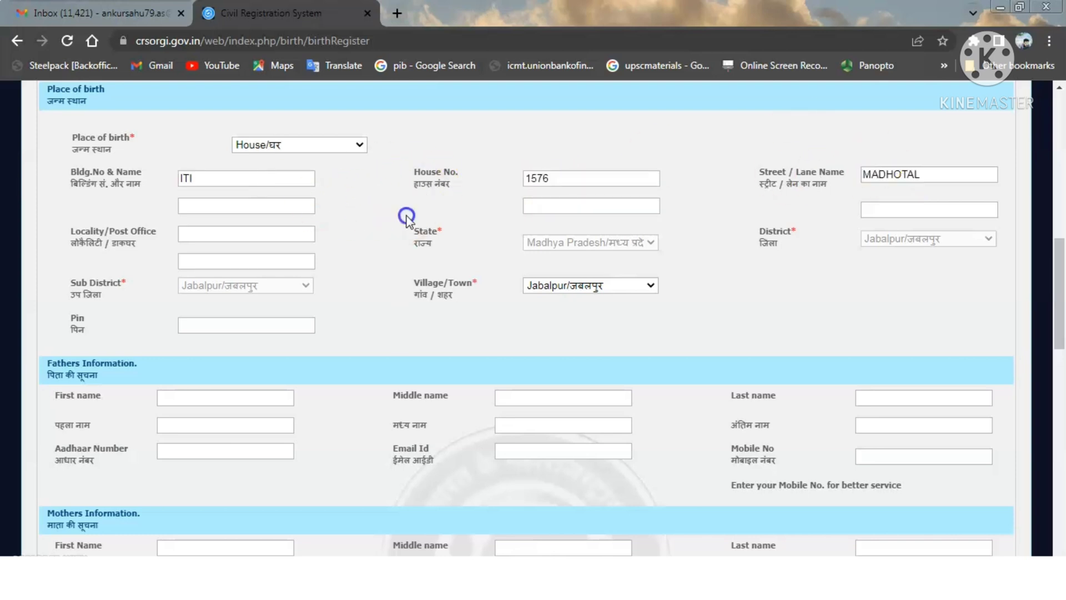
left_click(258, 232)
type("ITI")
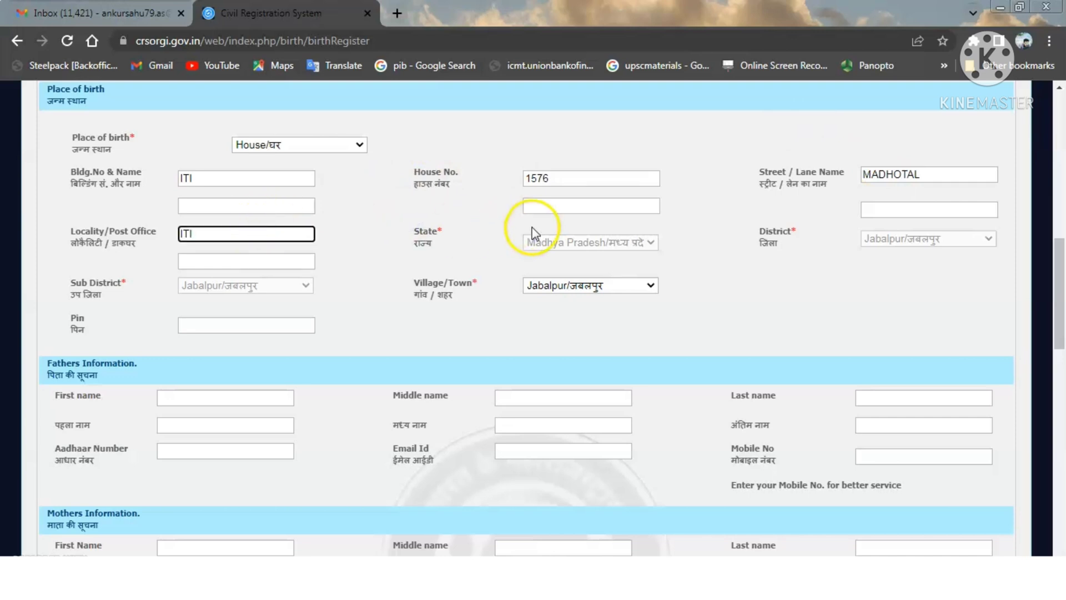
left_click(500, 231)
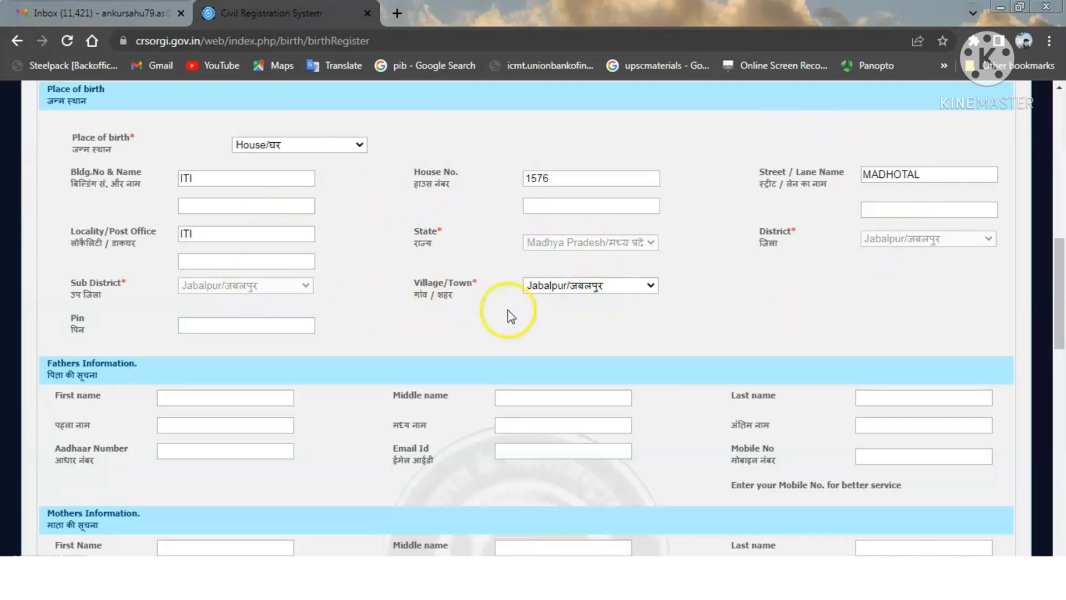
left_click(233, 322)
type("482002")
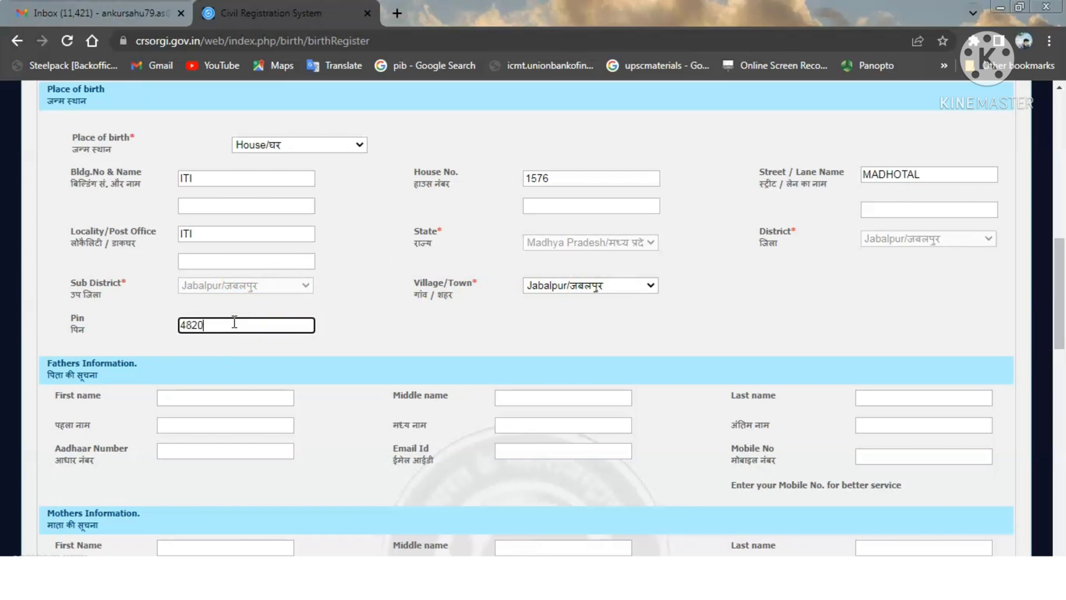
left_click(420, 334)
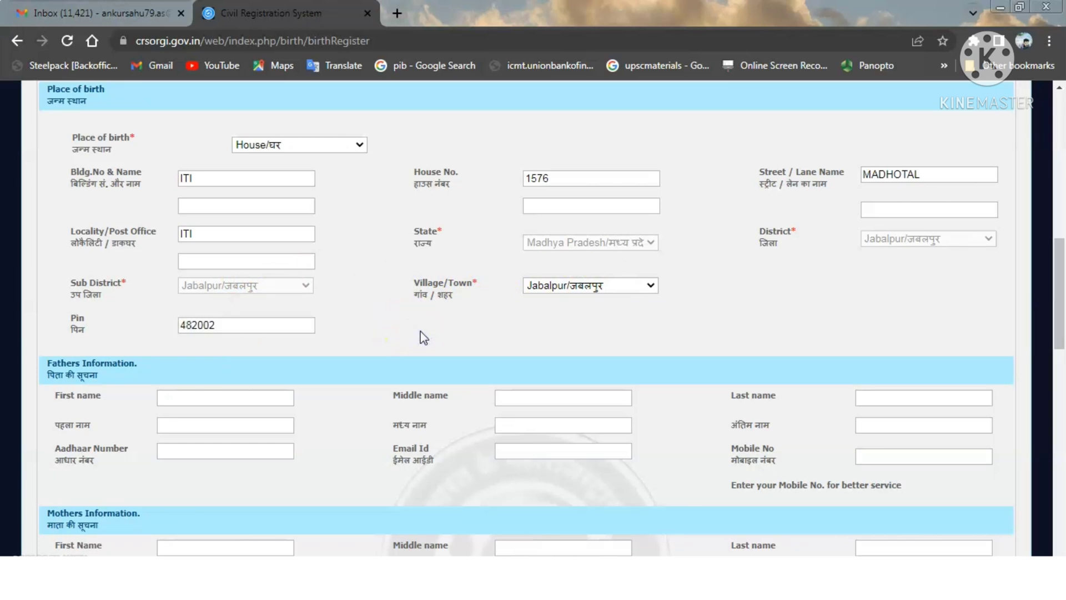
- Enter the father's first name in English and in Hindi Devanagari
scroll(421, 331, "down", 5)
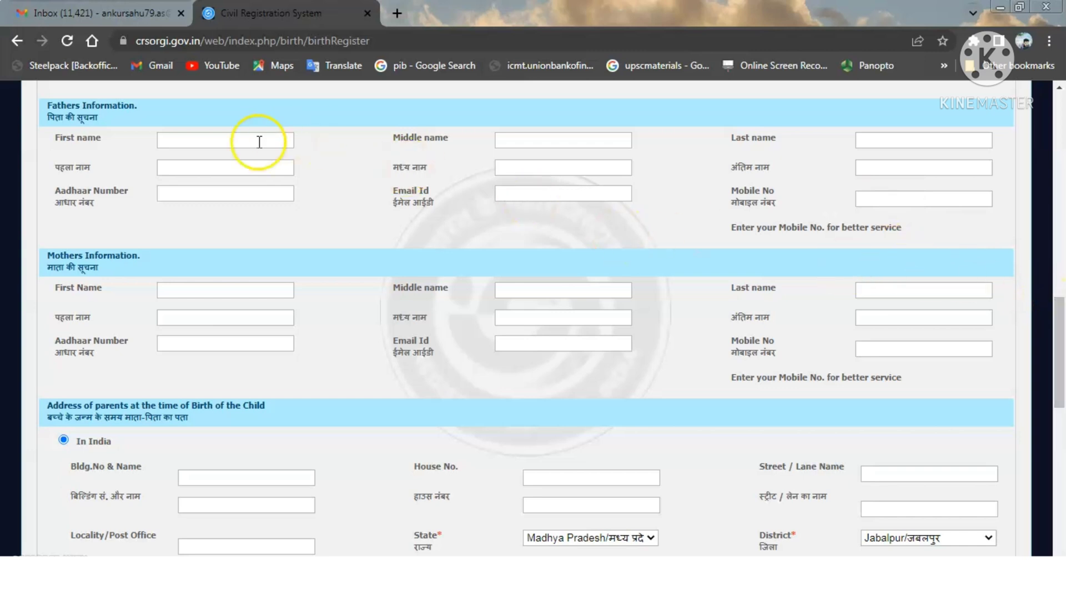
left_click(231, 145)
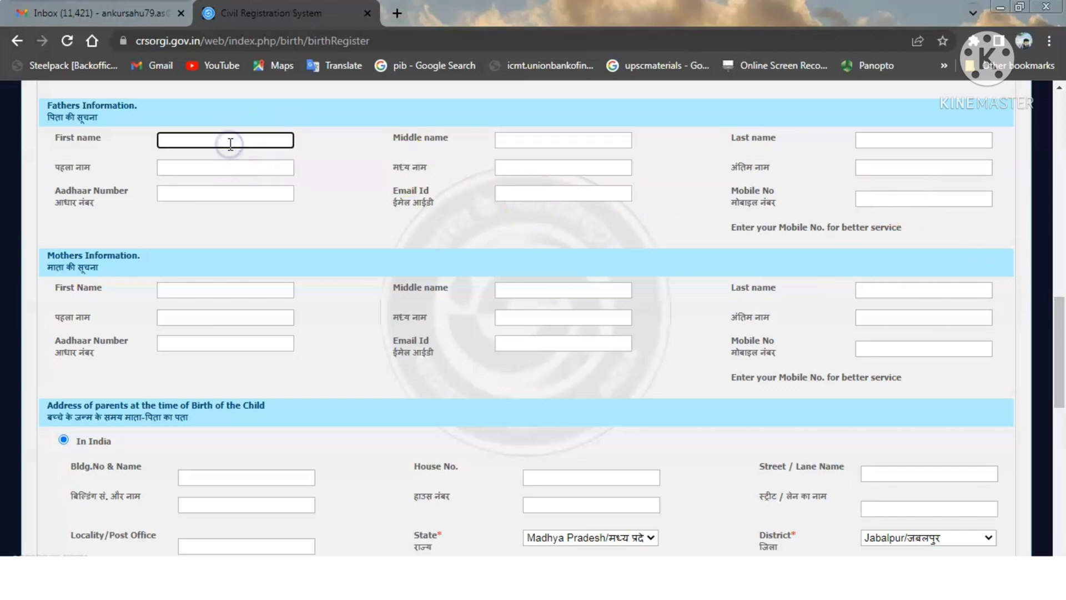
type("DEMO")
left_click(222, 162)
type("DEMO")
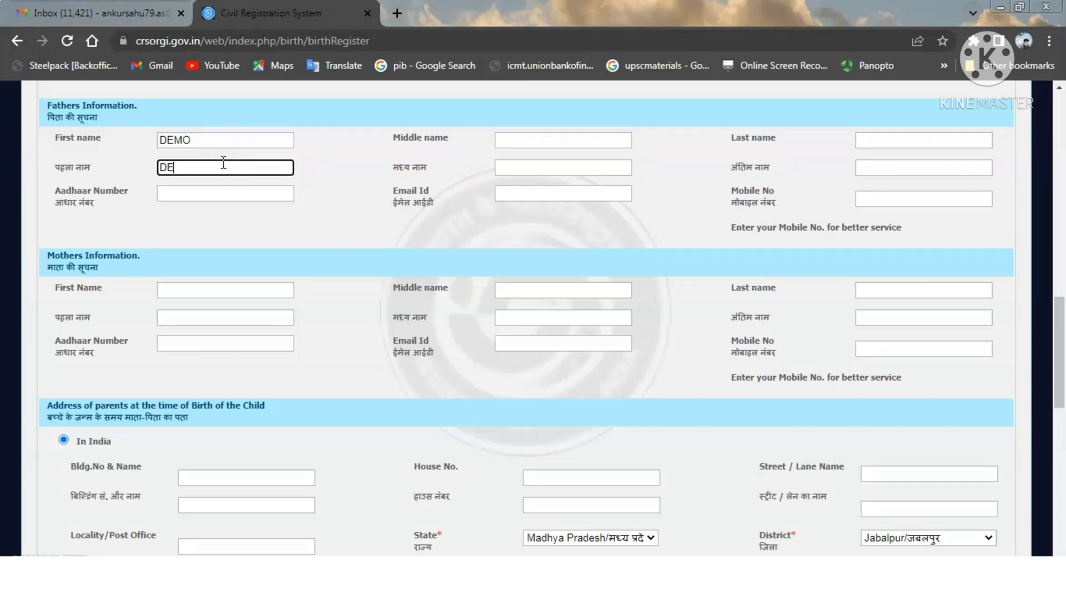
left_click(320, 170)
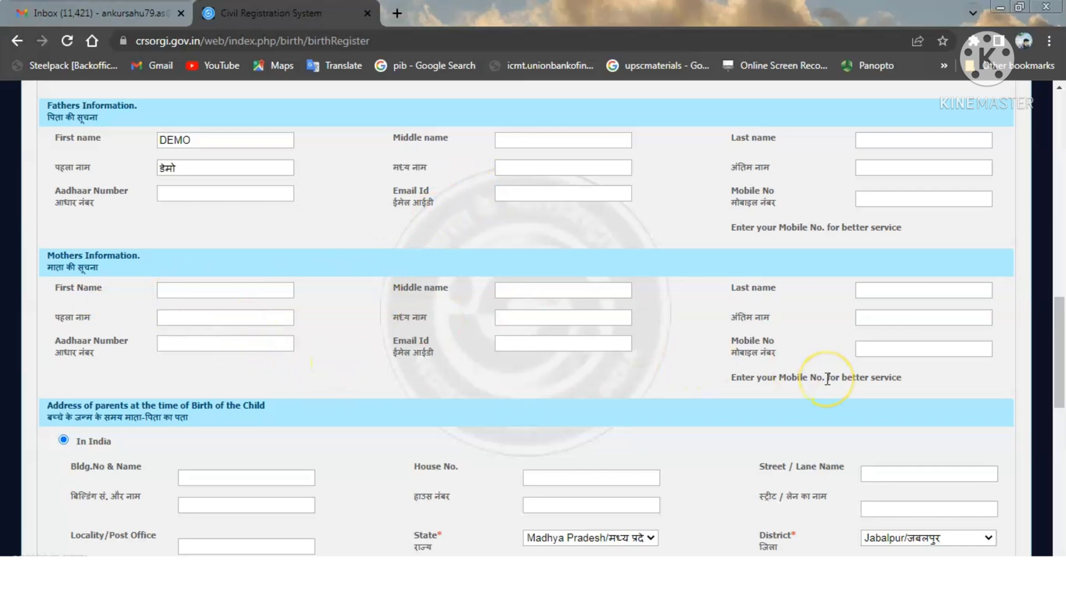
- Enter the parents' address building, house number and street in English
left_click_drag(1059, 322, 1061, 398)
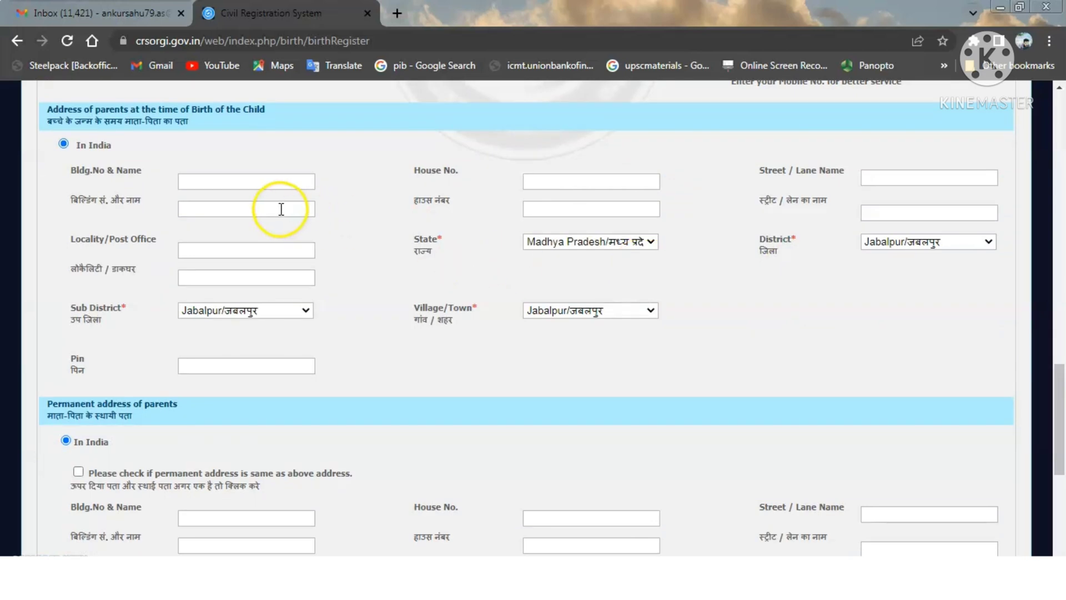
left_click(257, 183)
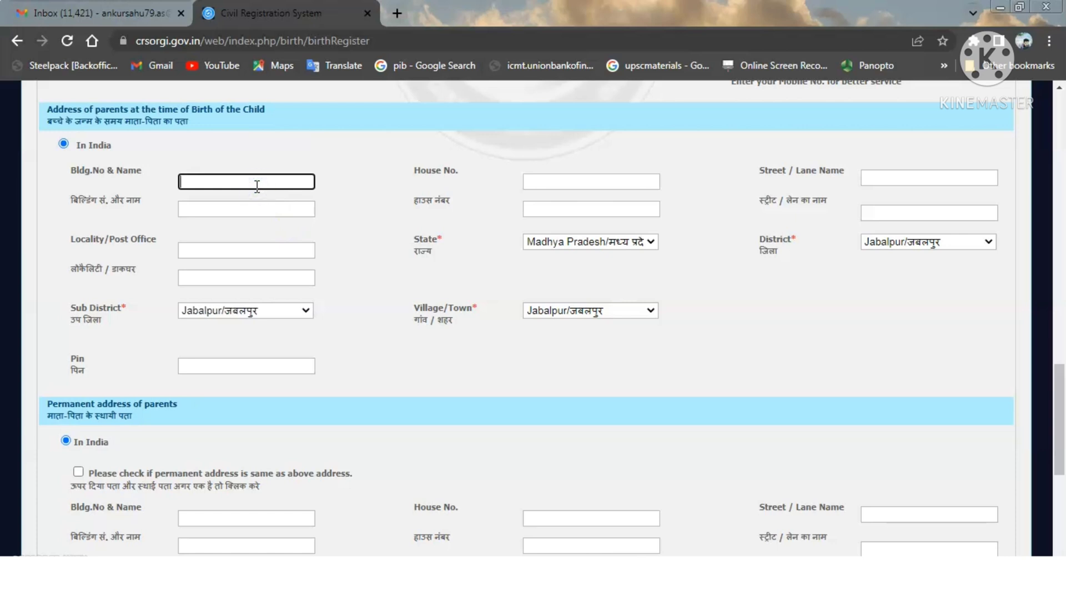
key("Tab")
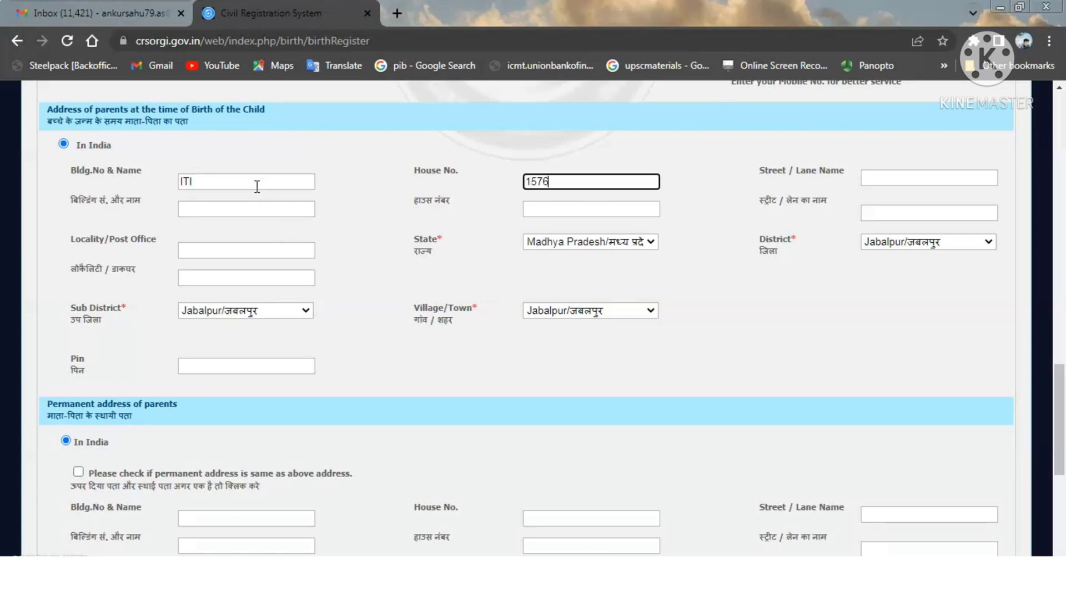
left_click(912, 176)
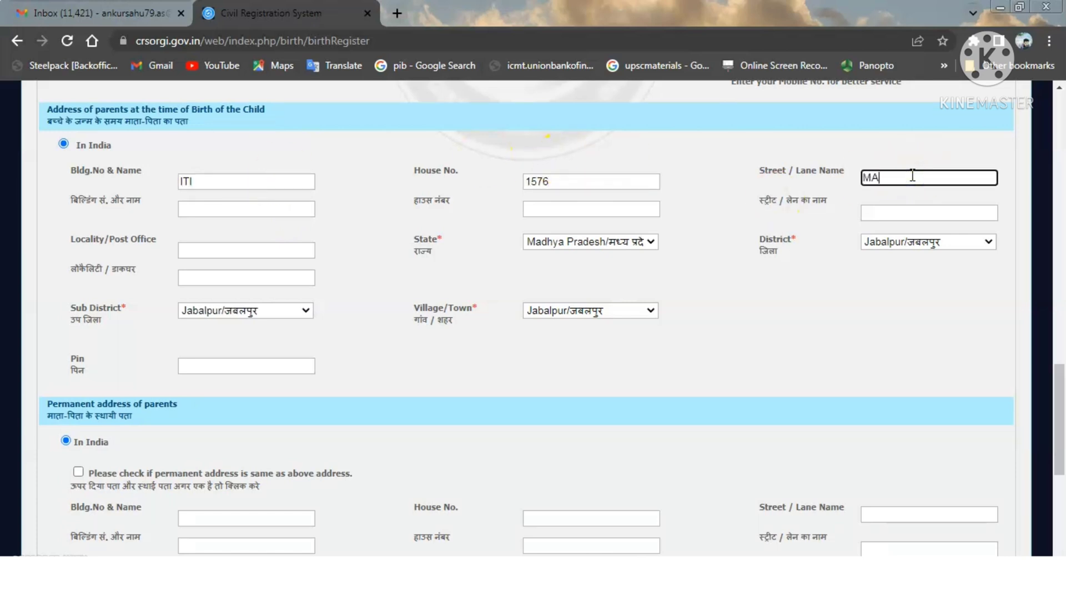
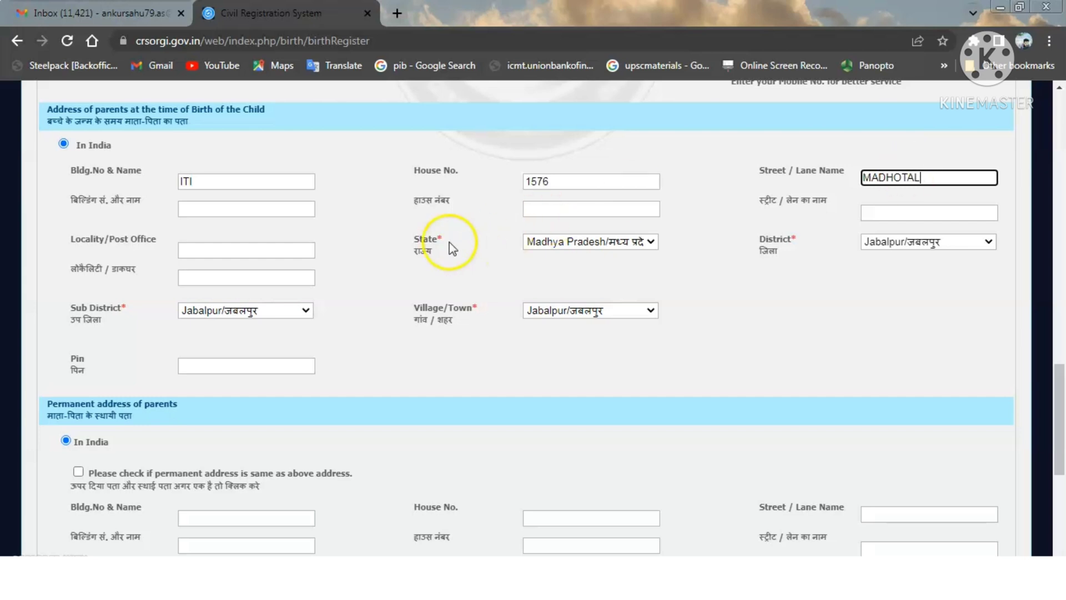
left_click(347, 209)
- Enter the Hindi versions of the building, house number and street
left_click(289, 211)
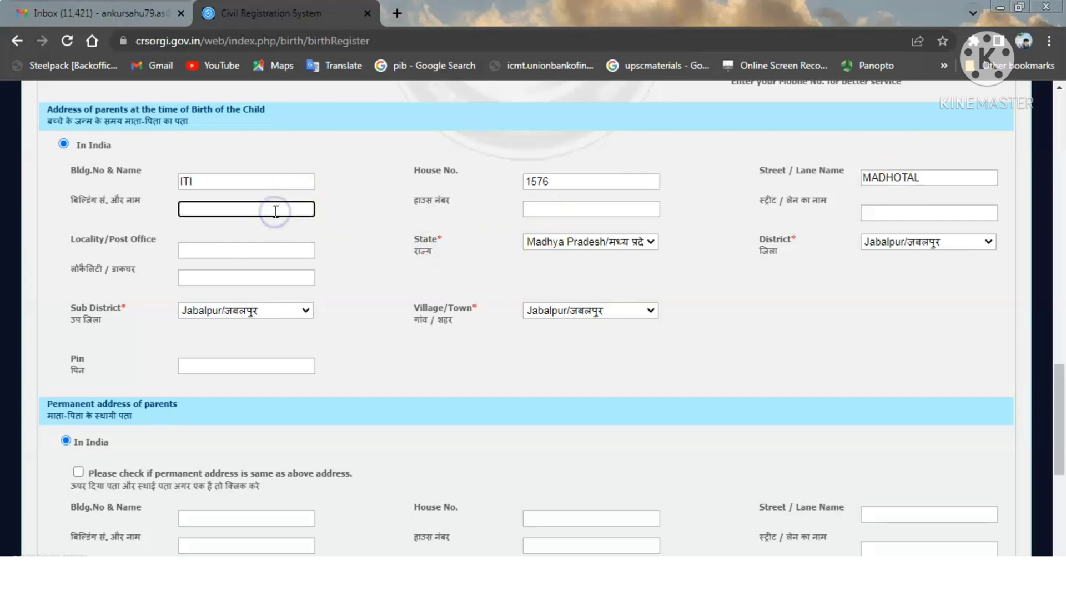
type("ITI")
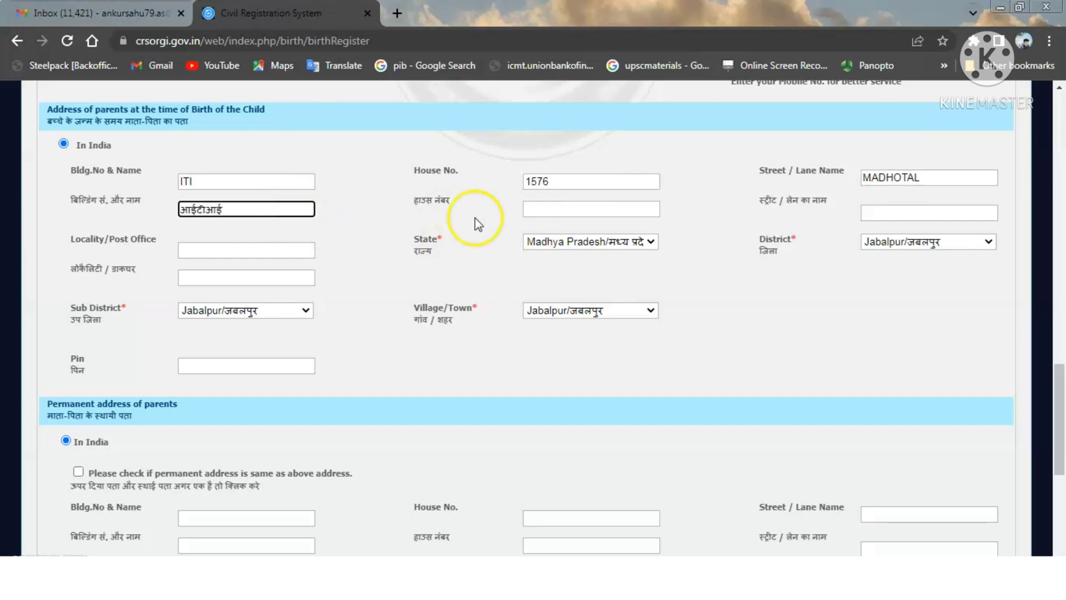
left_click(539, 210)
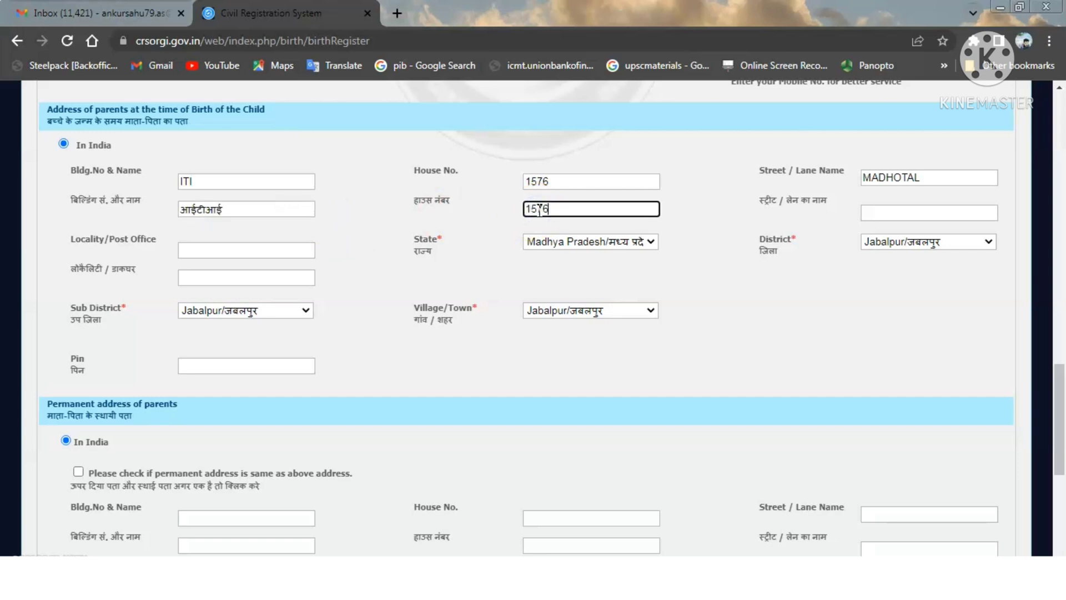
left_click(901, 213)
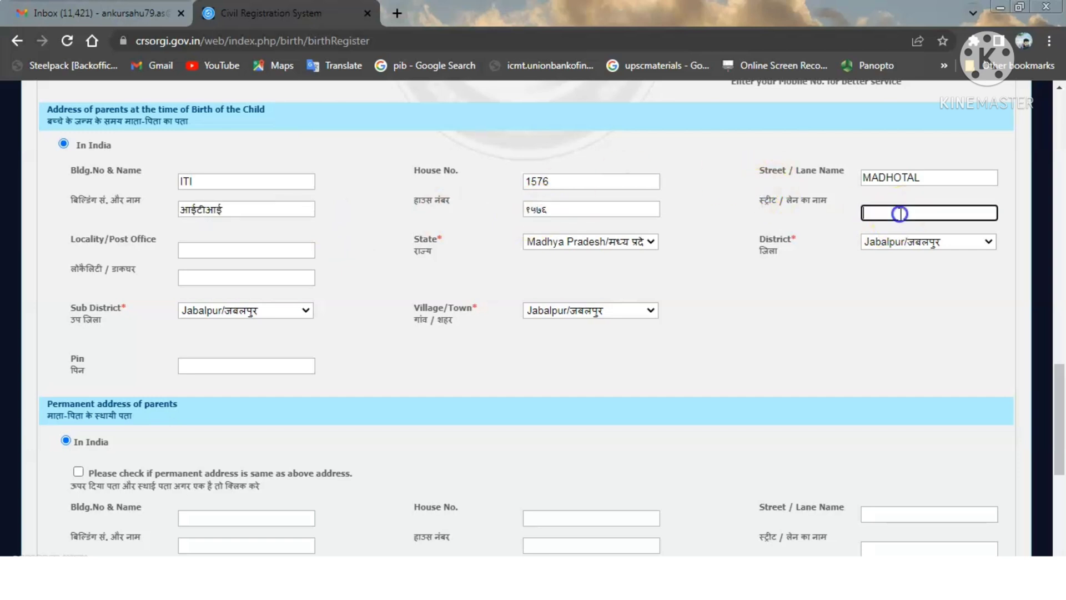
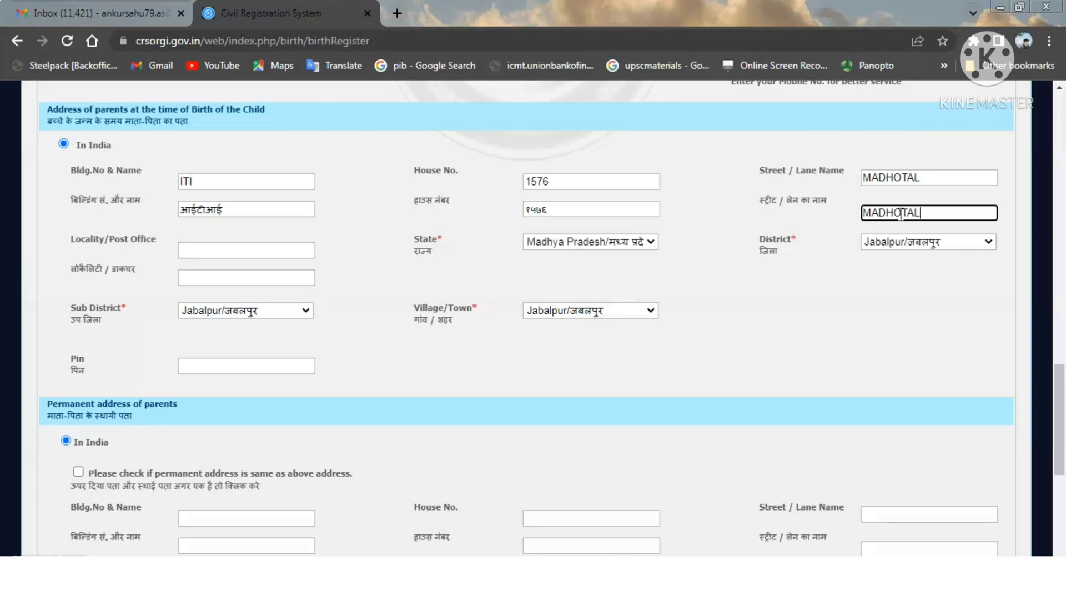
left_click(795, 269)
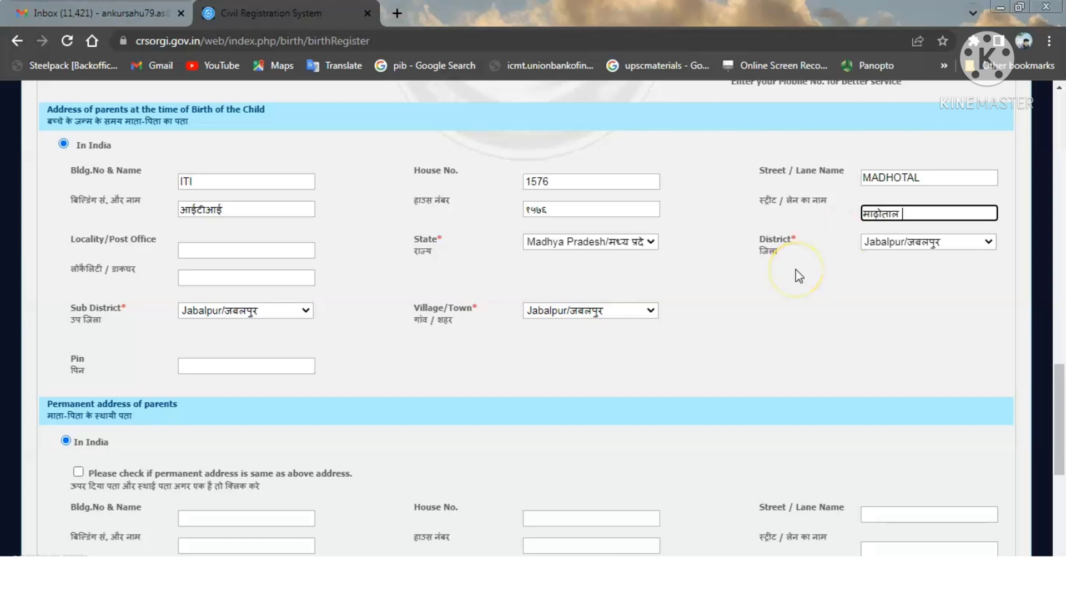
- Fill in the locality in English and Hindi, plus the PIN code
left_click(245, 251)
type("ITI")
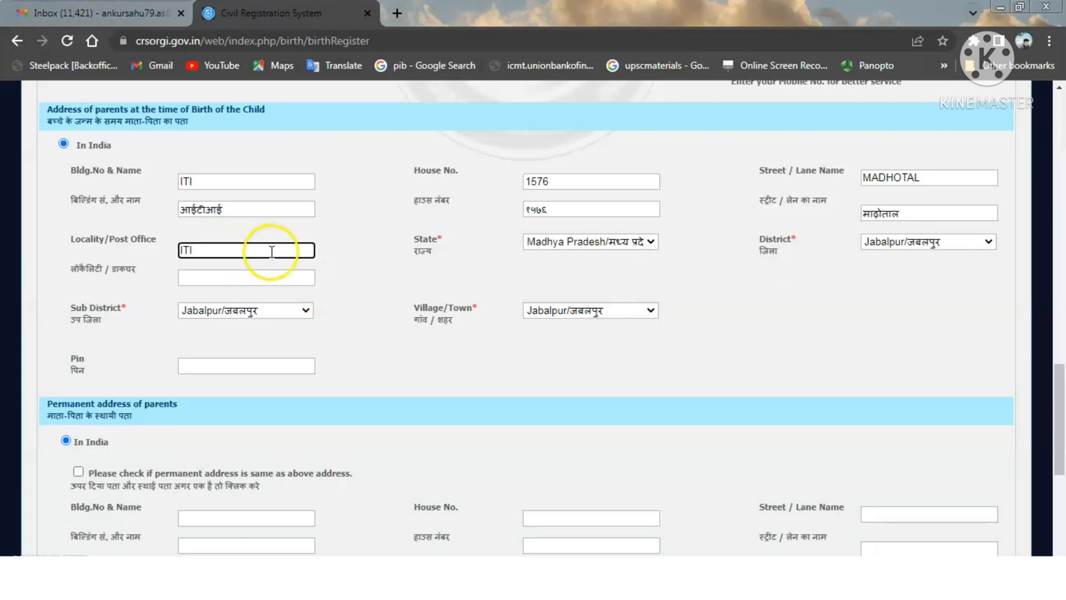
left_click(265, 276)
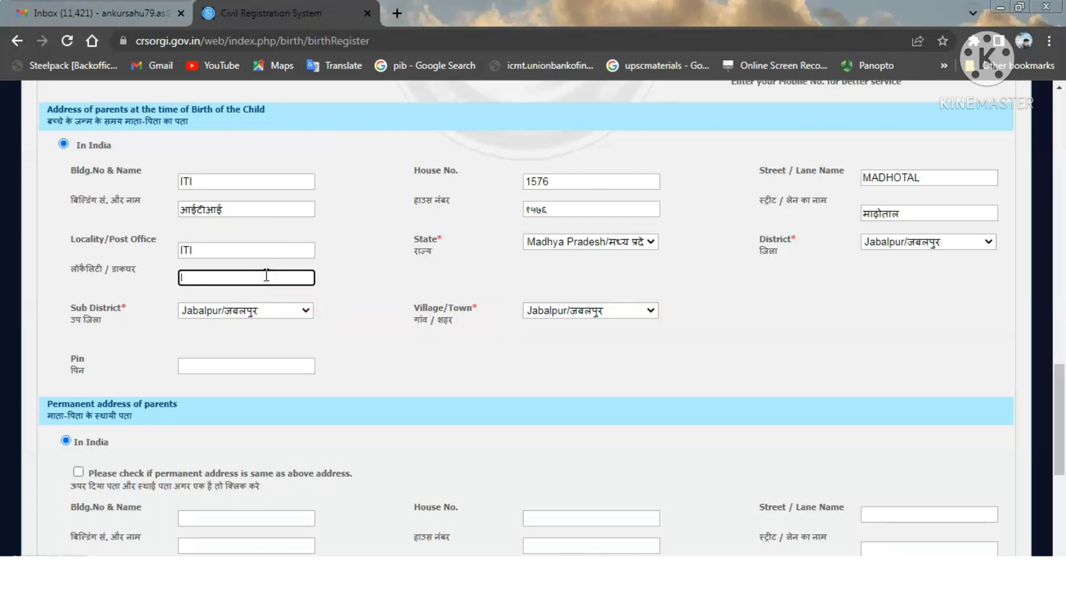
type("ITI")
left_click(361, 279)
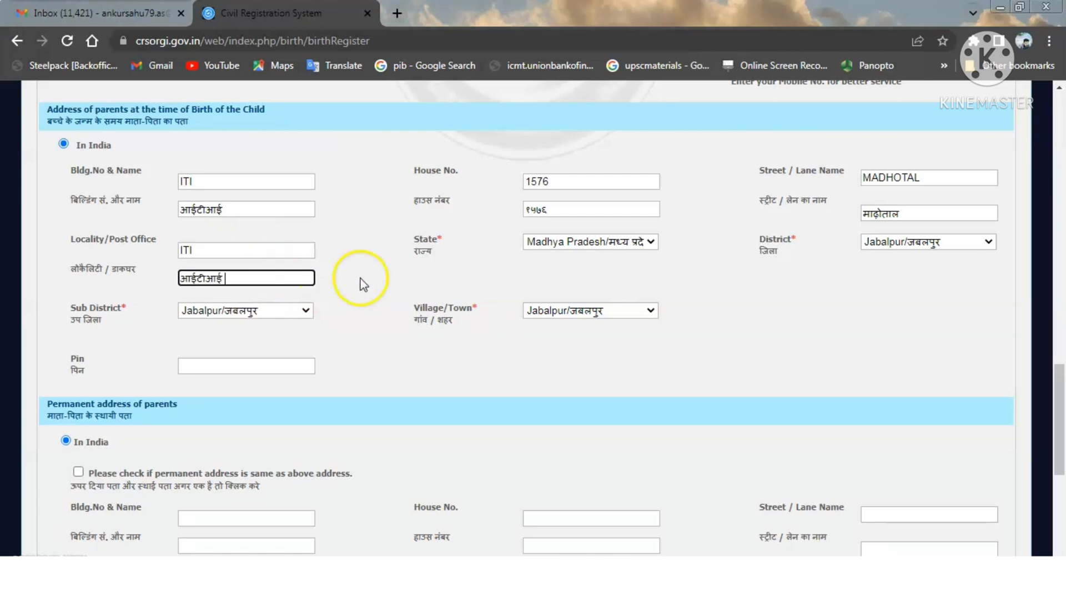
left_click(218, 365)
type("482002")
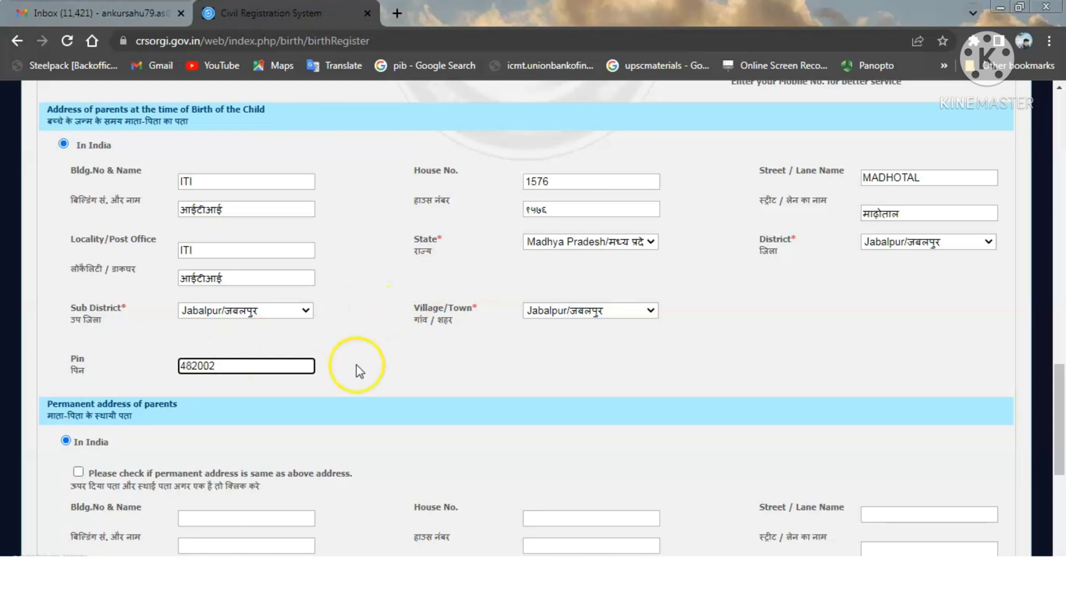
left_click(433, 372)
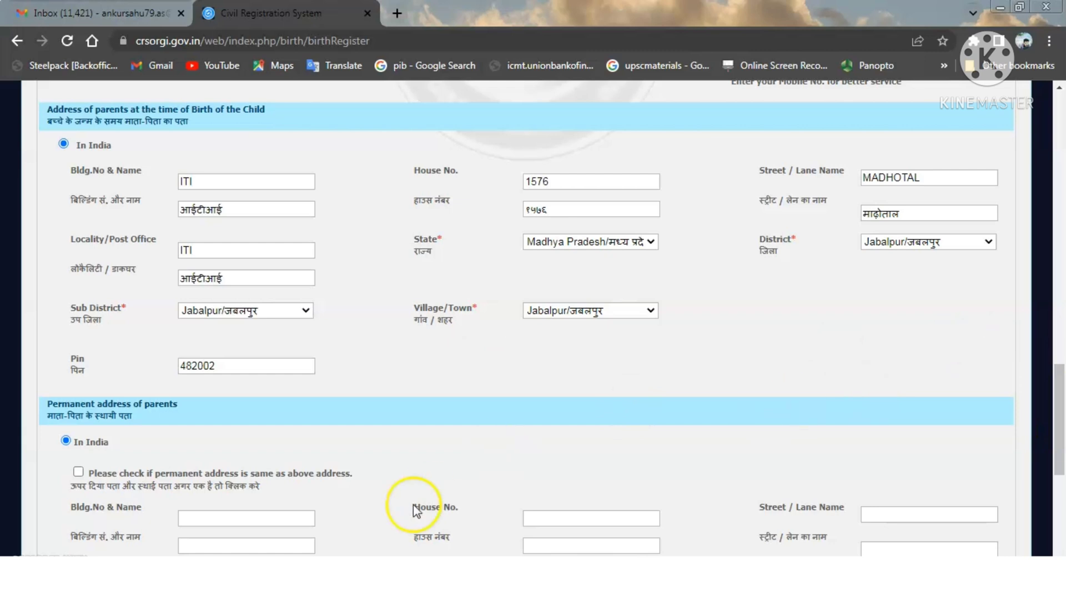
- Tick the options copying the birth-time address to the permanent and informant addresses
scroll(129, 491, "down", 1)
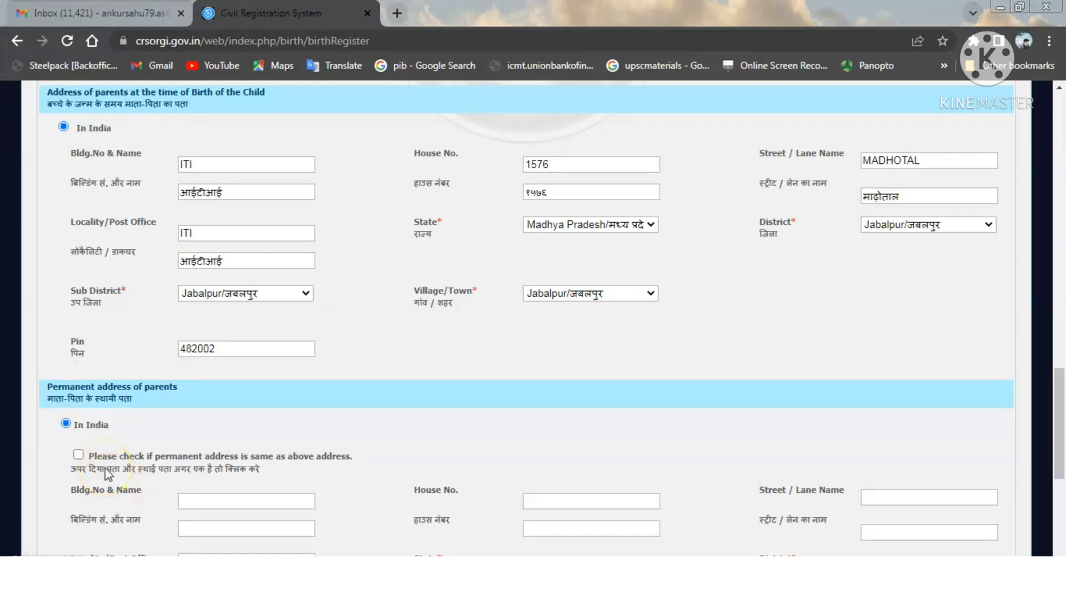
left_click(78, 457)
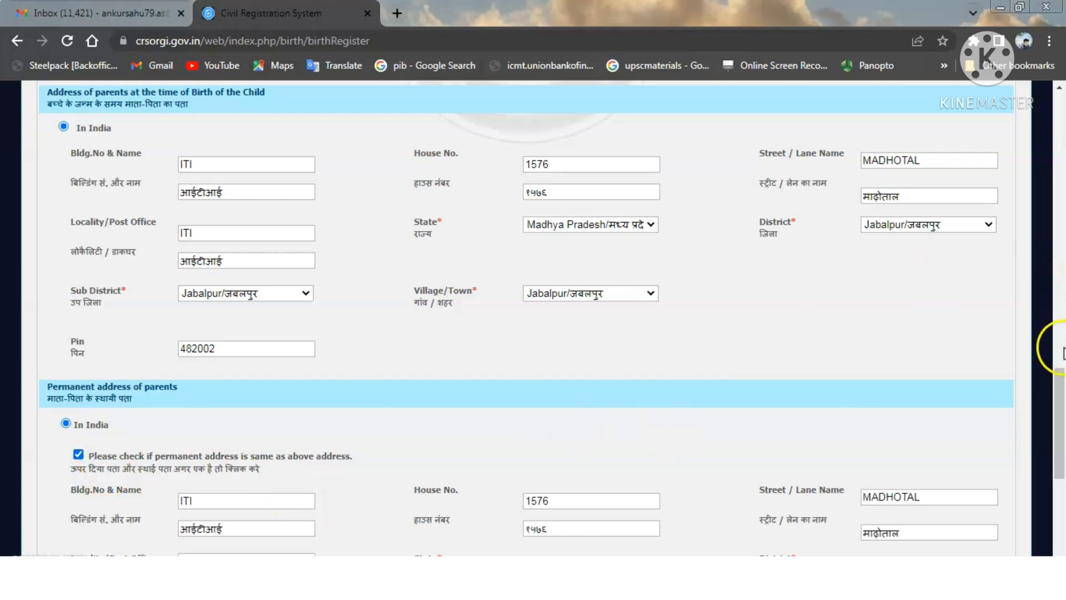
left_click_drag(1058, 388, 1061, 472)
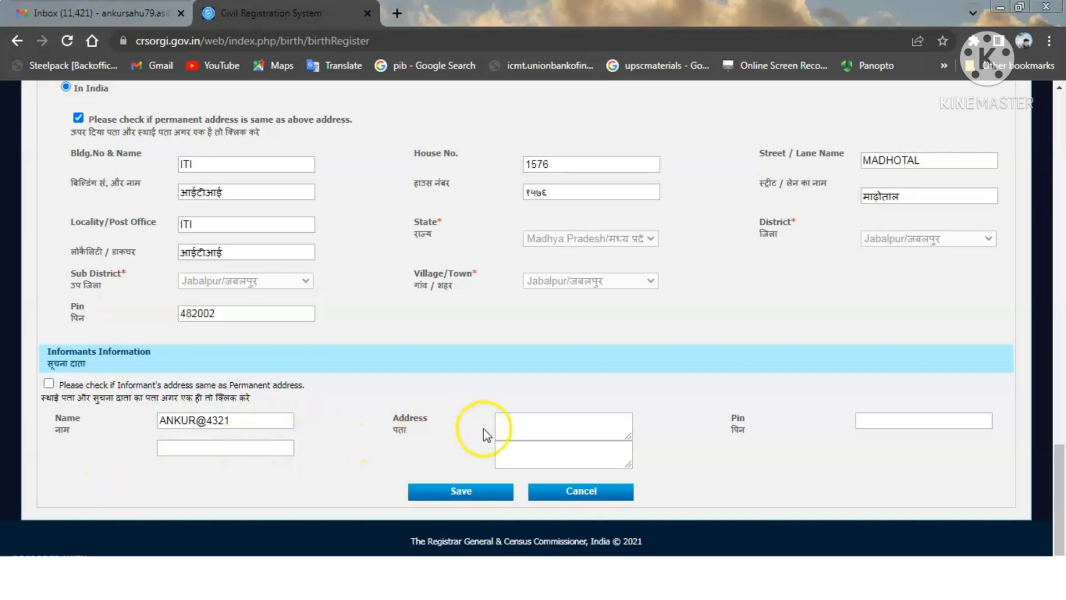
left_click(48, 383)
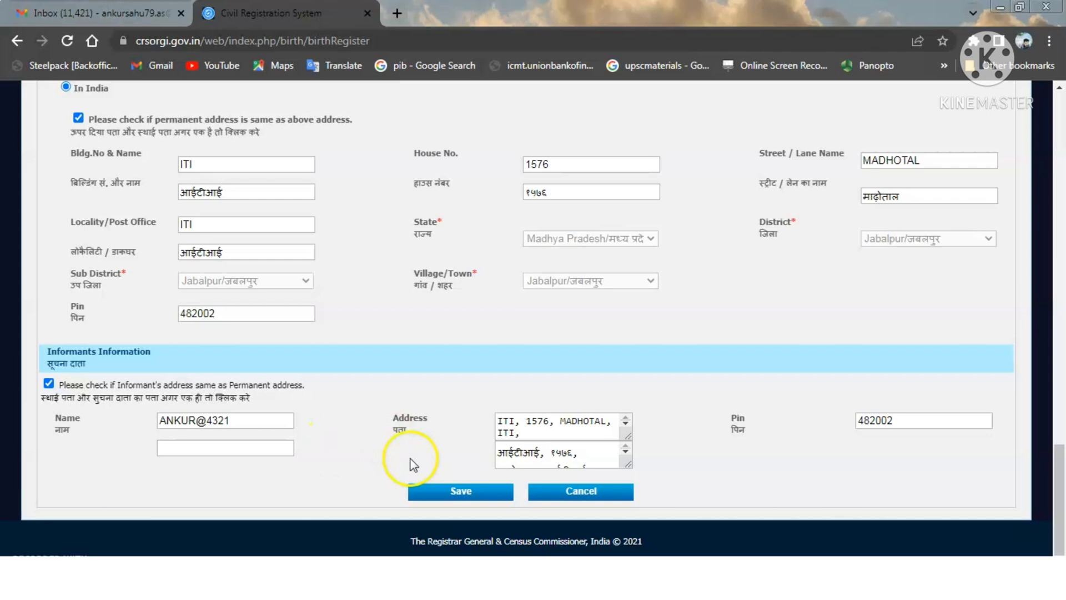
- Save the birth details form to move on to Step 2, Statistical Information
left_click(458, 493)
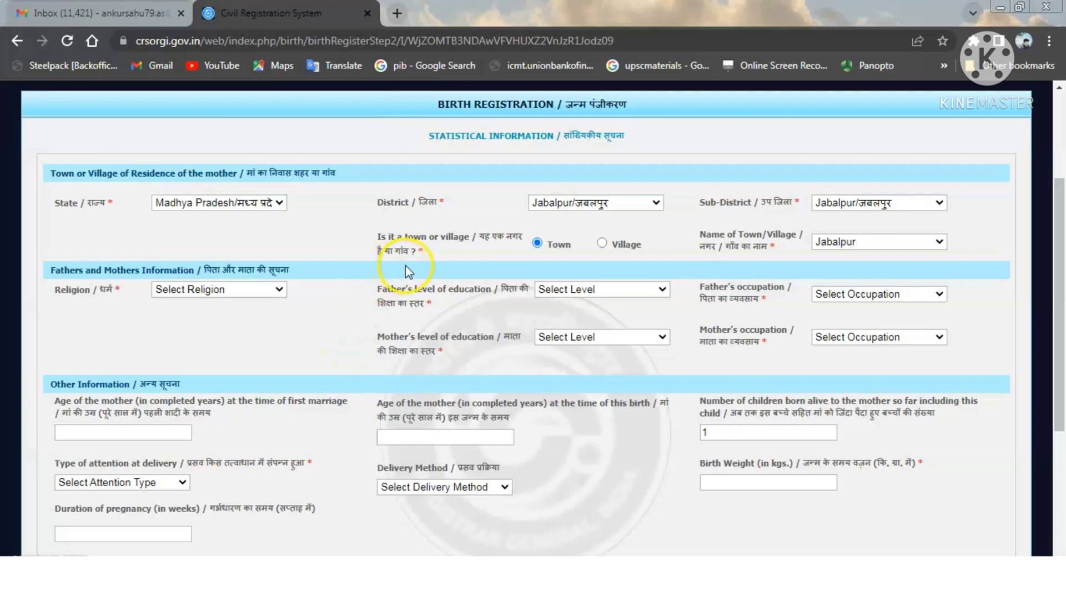
- Set religion to Hindu, father's education to Secondary/Matric Class X and occupation to Professional
left_click(258, 289)
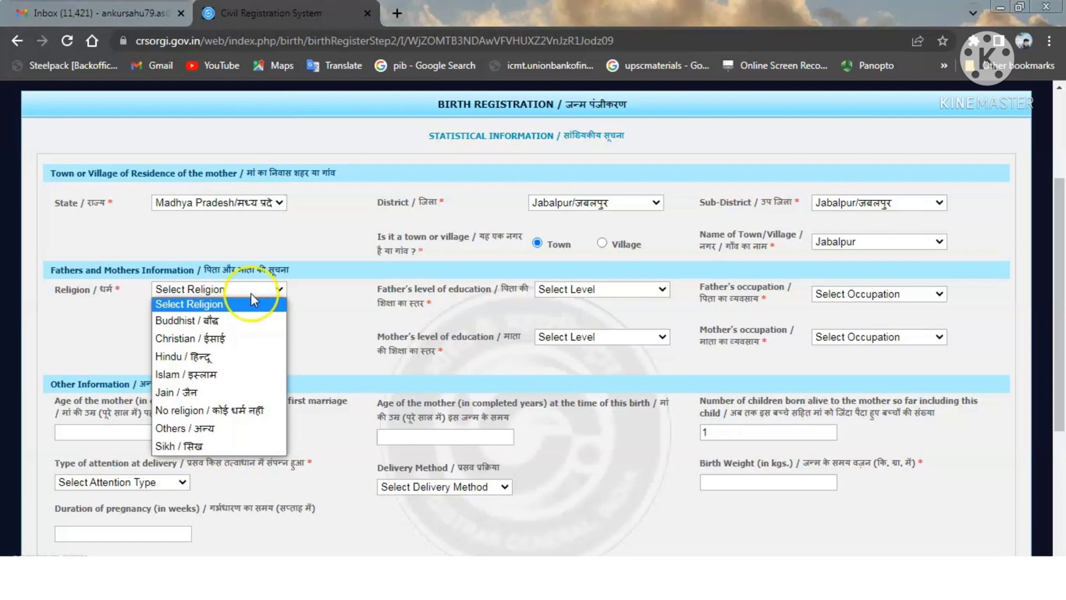
left_click(212, 360)
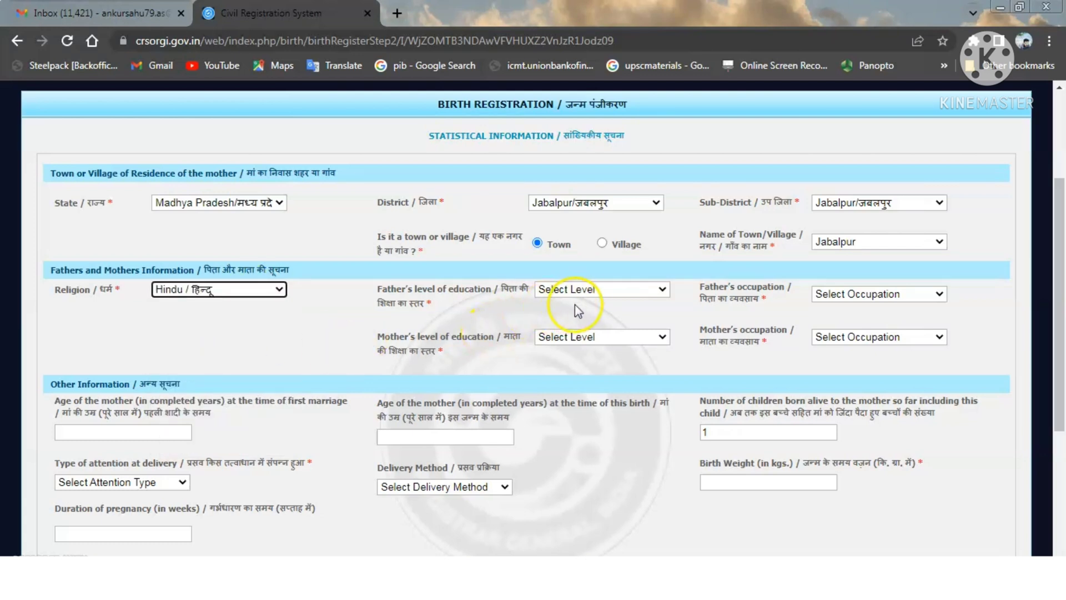
left_click(592, 291)
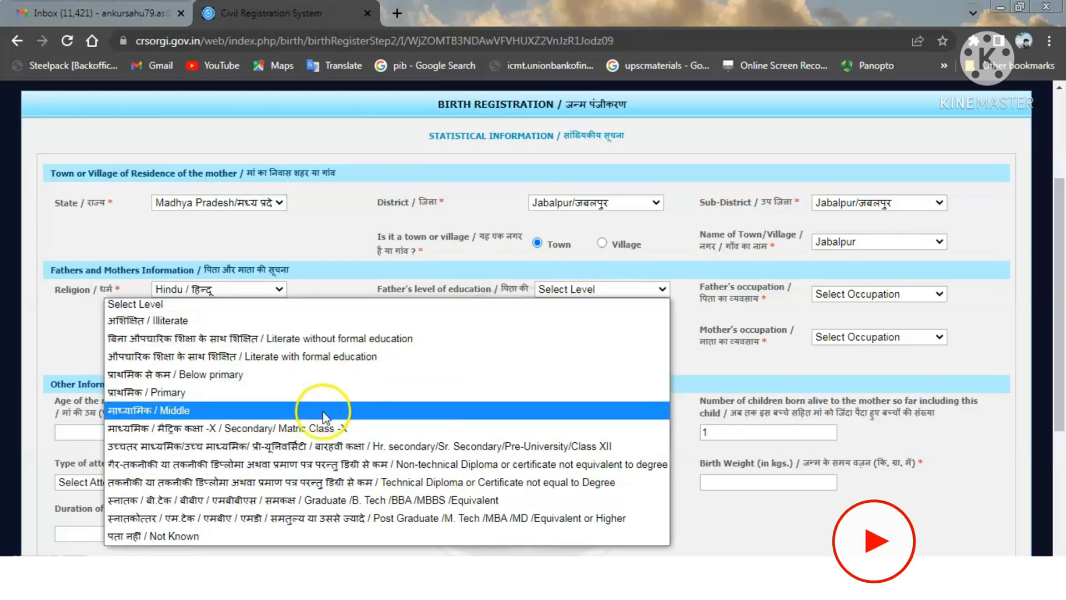
left_click(317, 428)
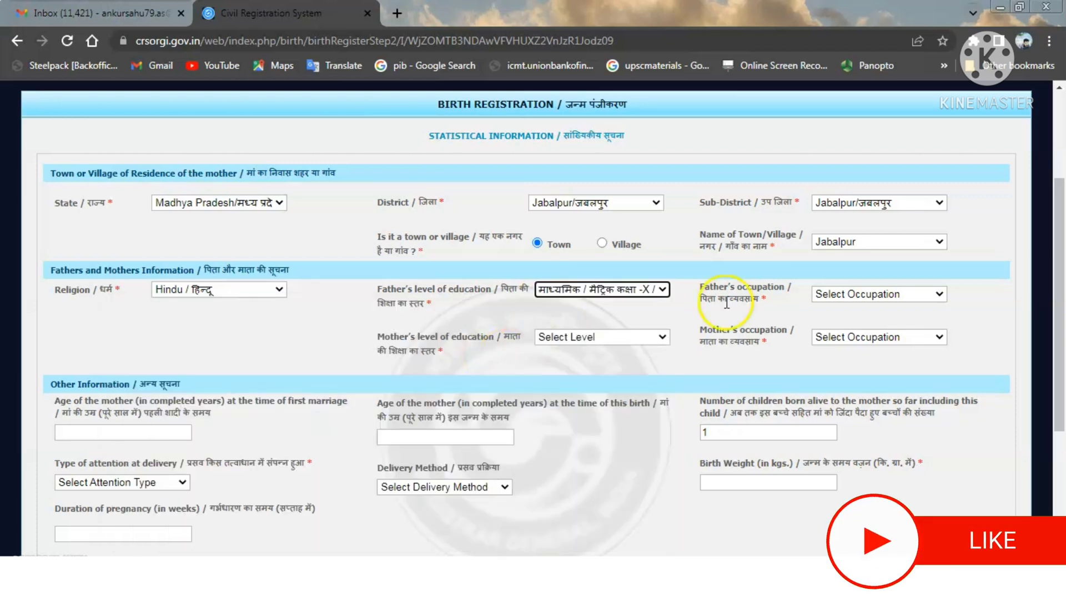
left_click(861, 293)
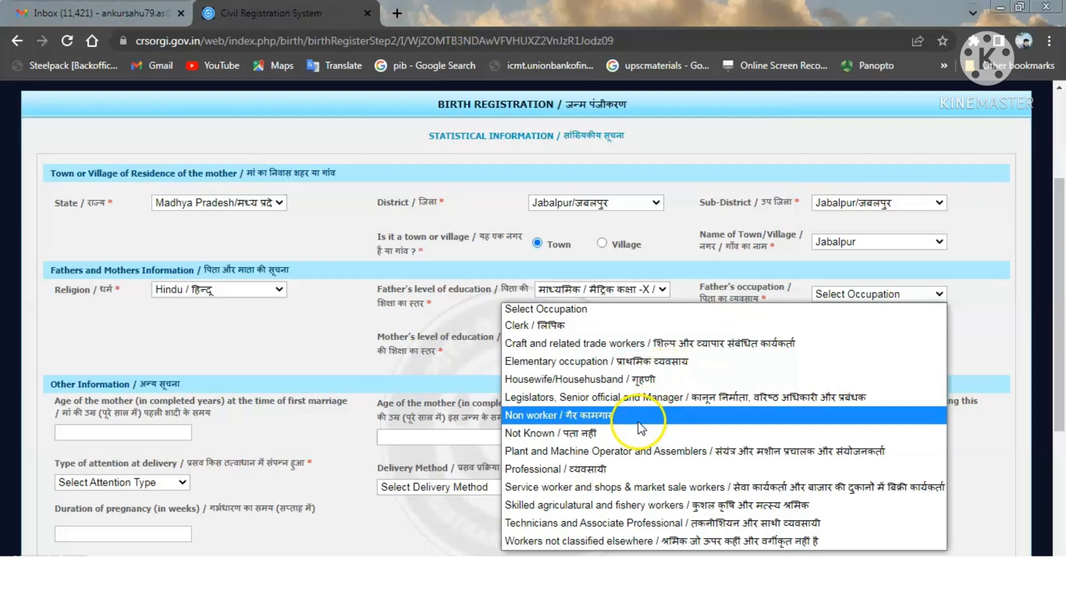
left_click(609, 469)
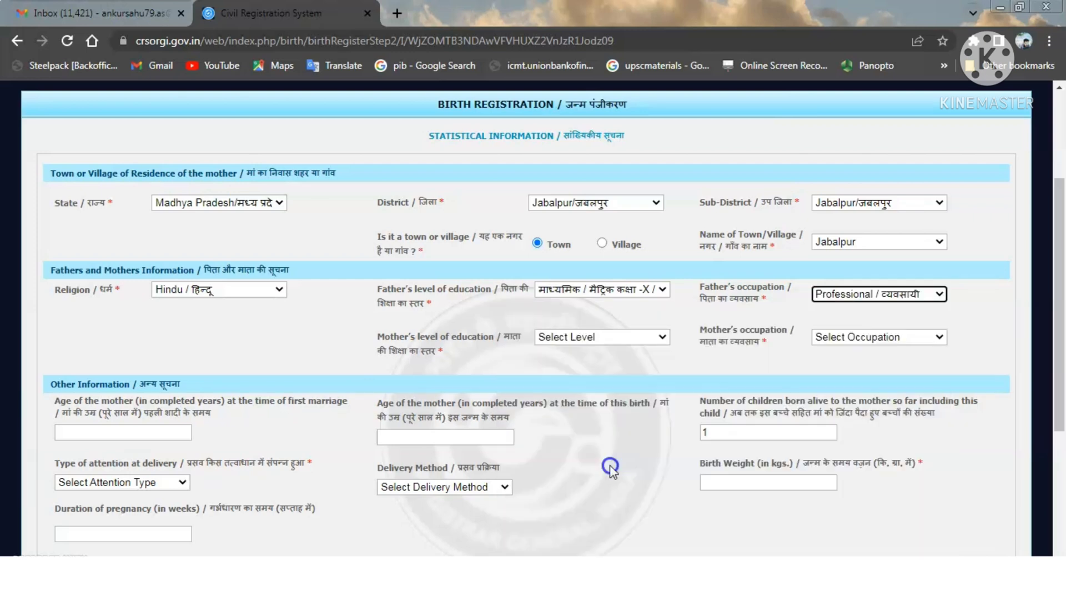
- Set mother's education to higher secondary and occupation to Housewife/Househusband
left_click(600, 337)
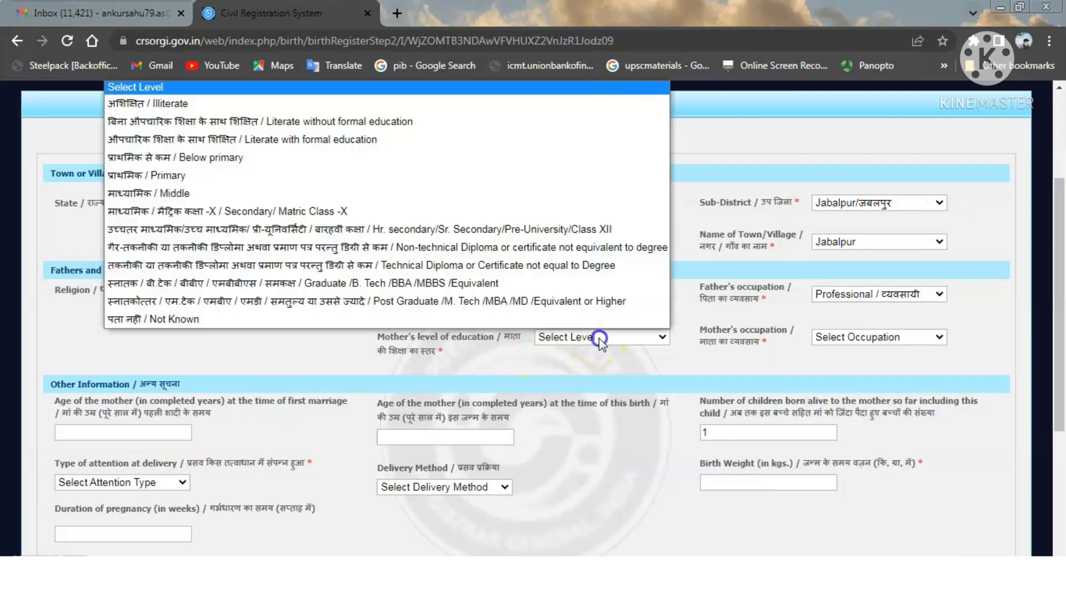
left_click(239, 228)
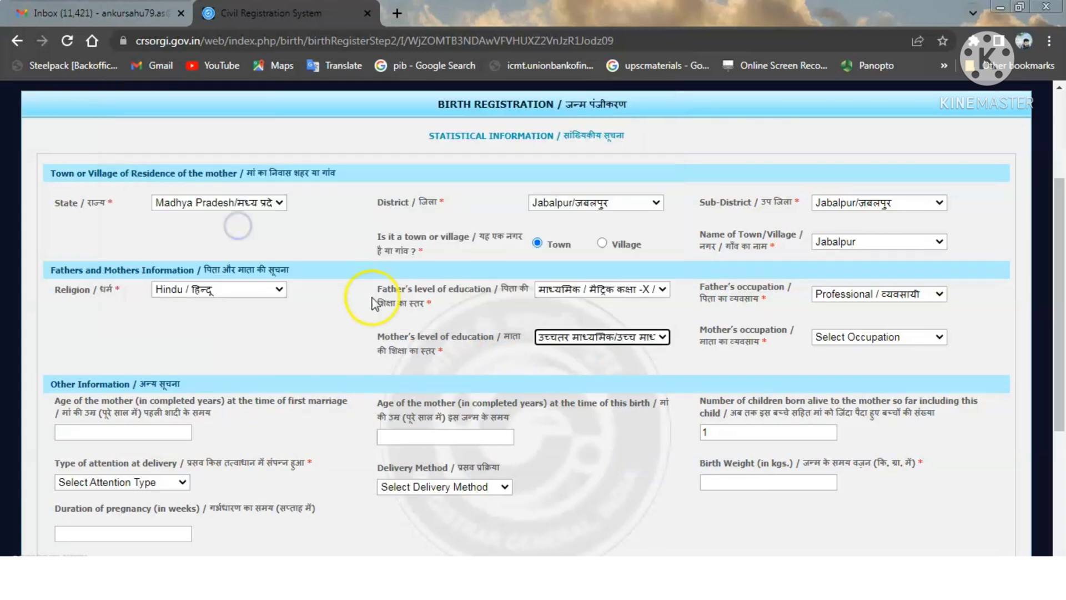
left_click(894, 339)
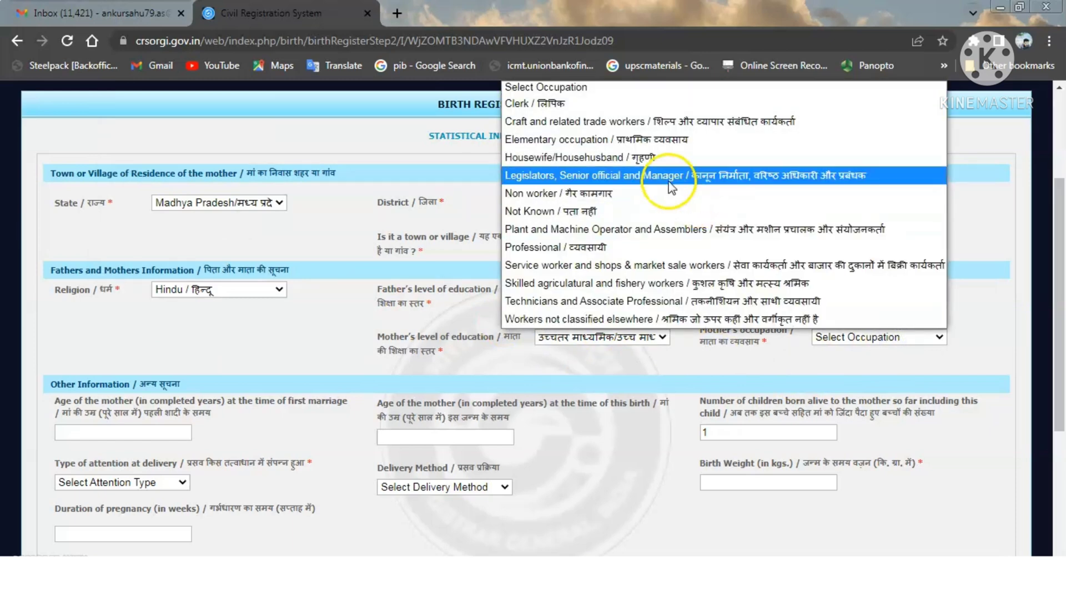
left_click(653, 158)
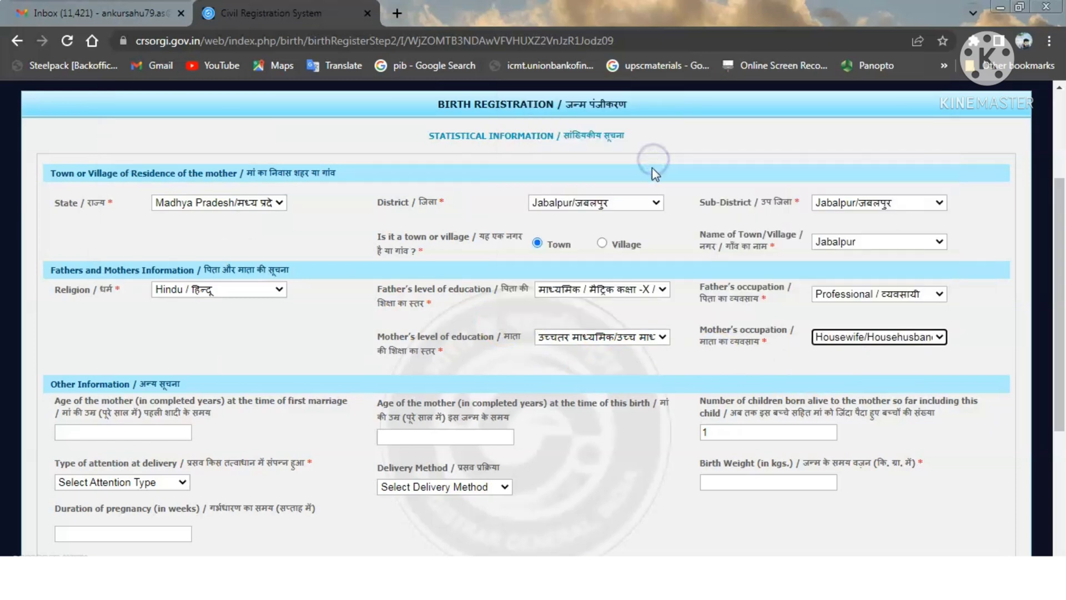
left_click(605, 361)
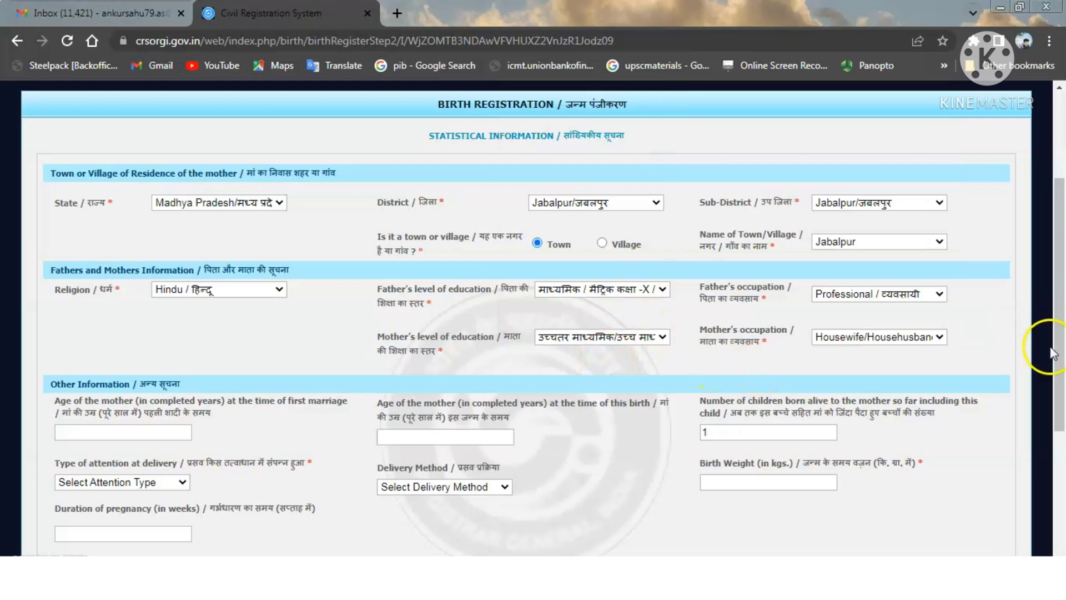
scroll(1053, 354, "down", 4)
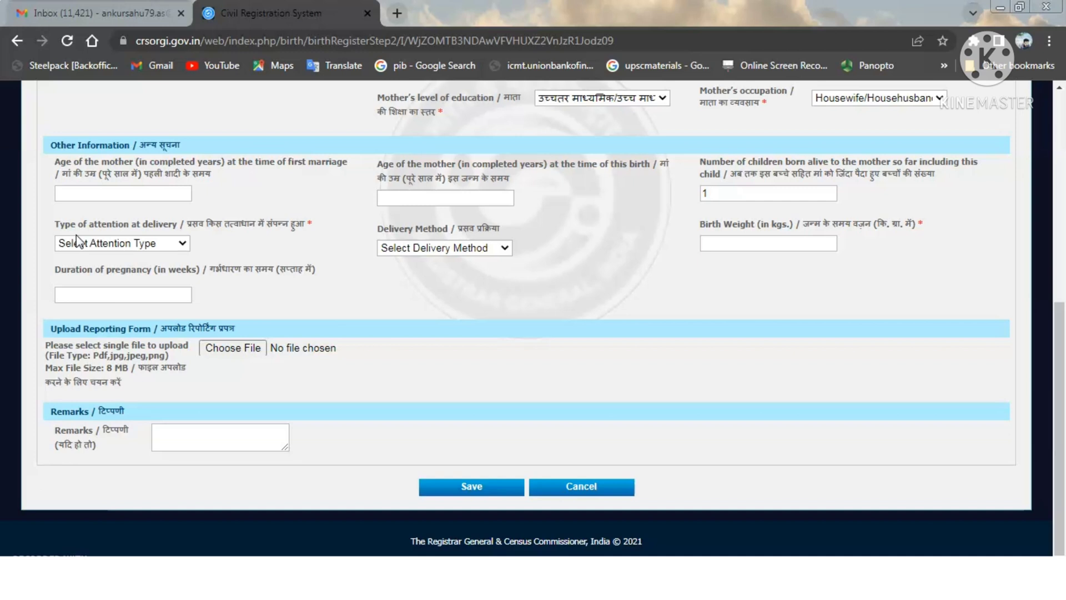
- Enter the mother's age as 26 at first marriage and 28 at this birth
left_click(84, 195)
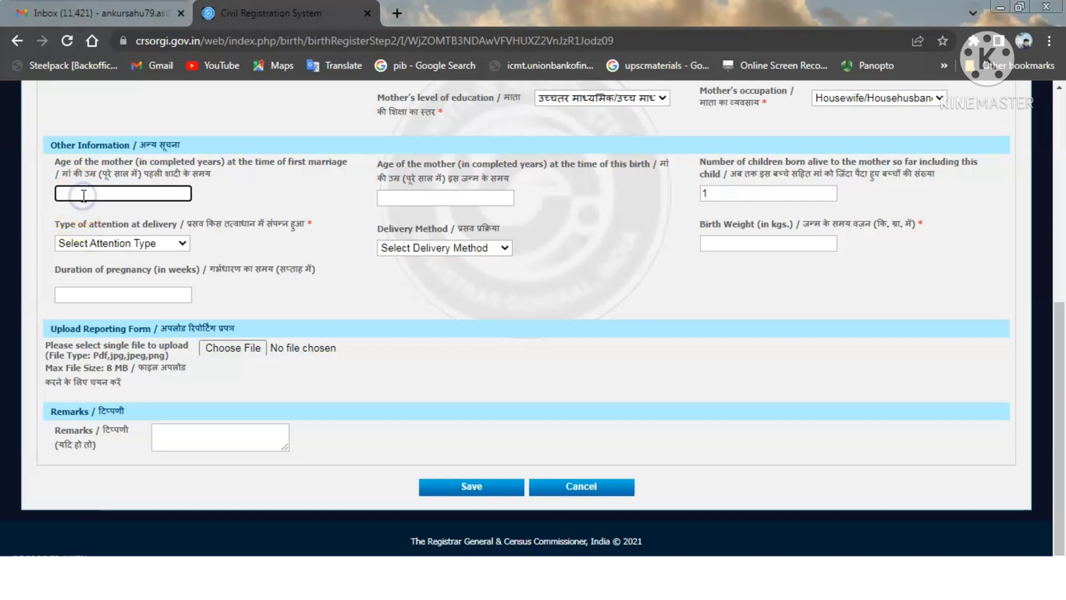
type("26")
left_click(84, 196)
left_click(257, 214)
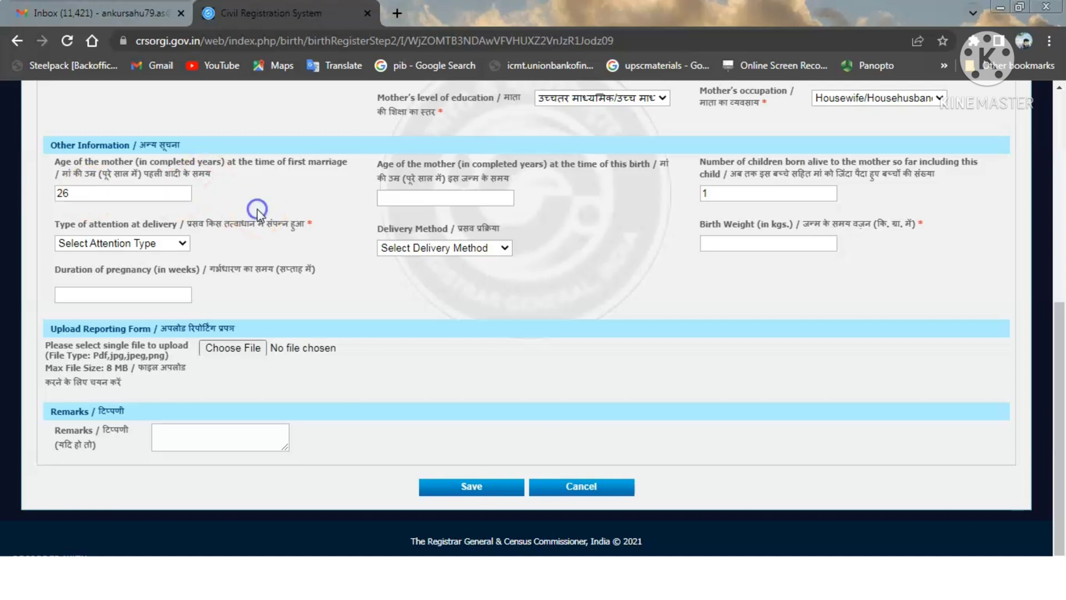
left_click(388, 200)
left_click(388, 200)
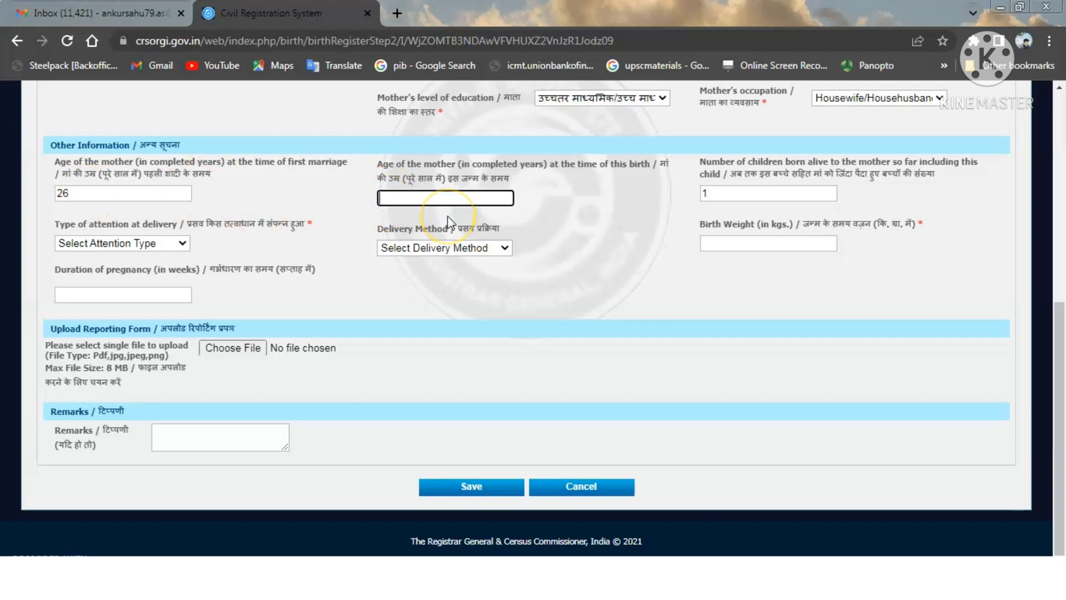
type("28")
left_click(570, 246)
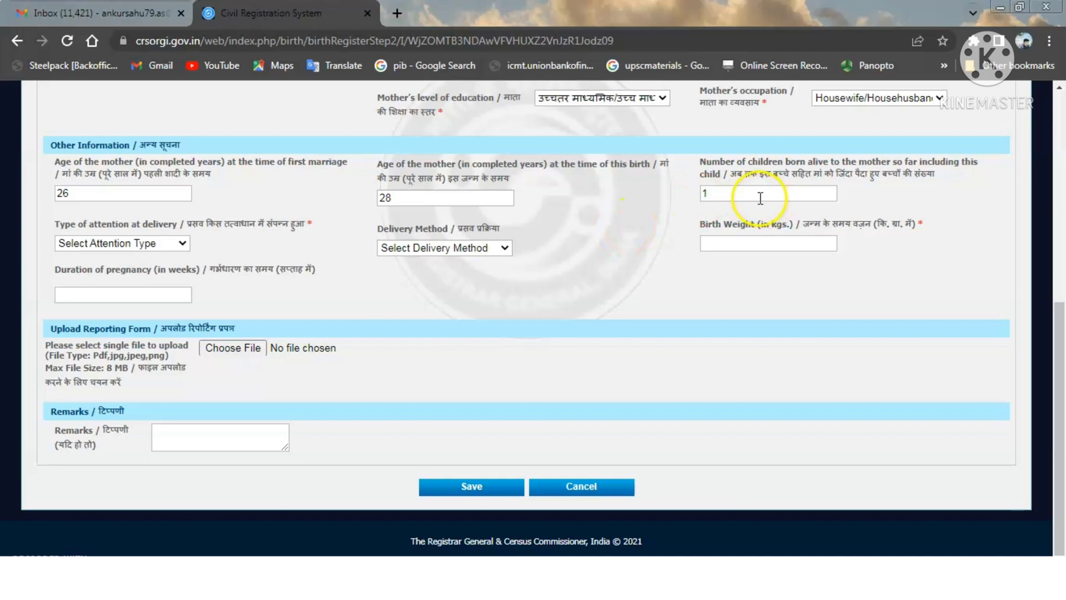
left_click(724, 196)
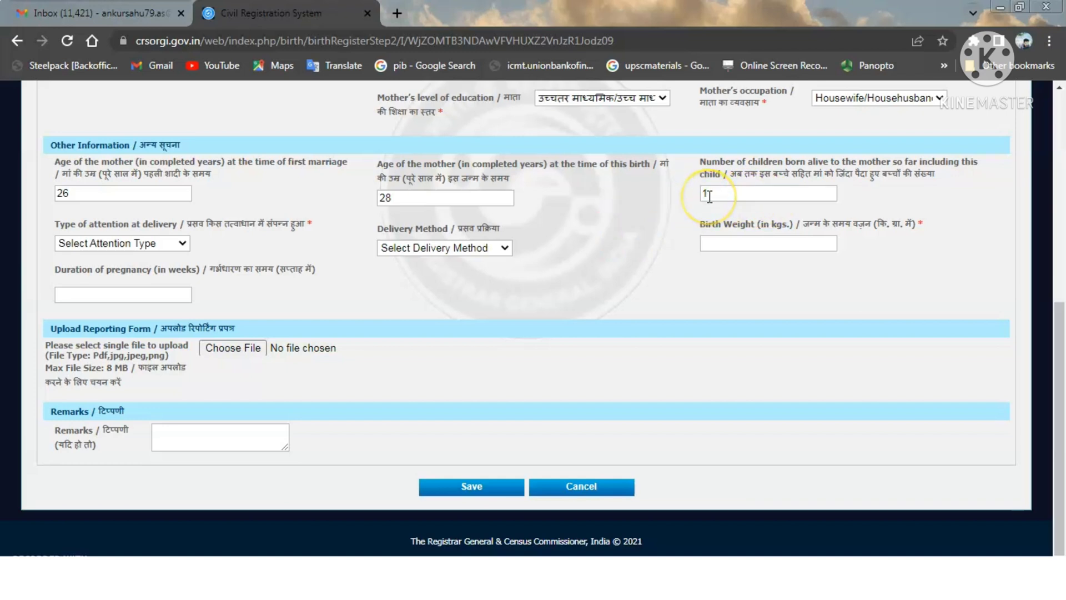
- Set attention at delivery to Doctor, Nurse or Trained midwife and delivery method to Normal
left_click(168, 245)
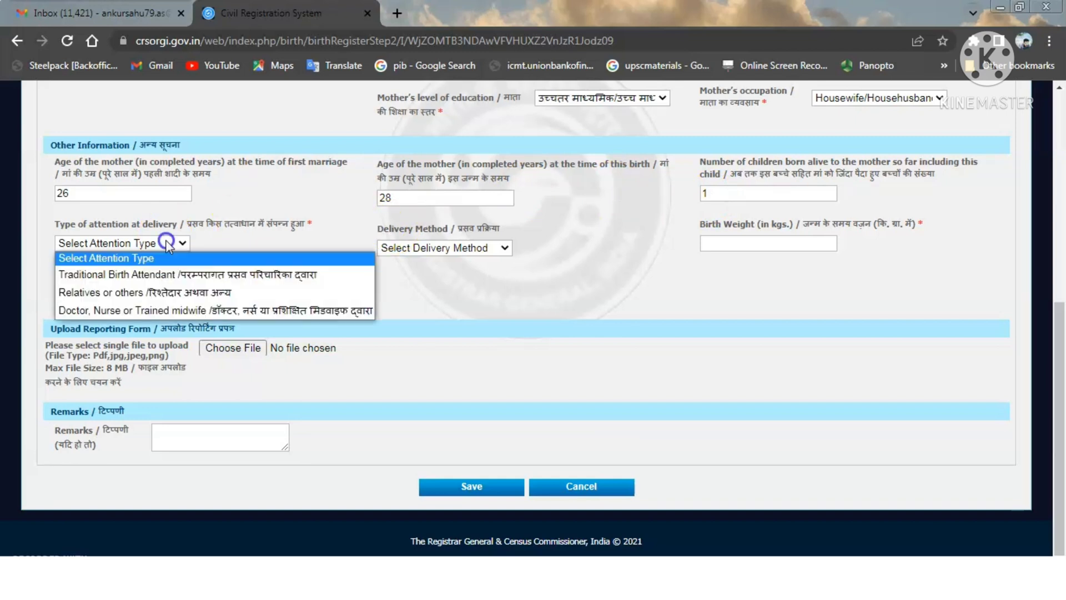
left_click(172, 266)
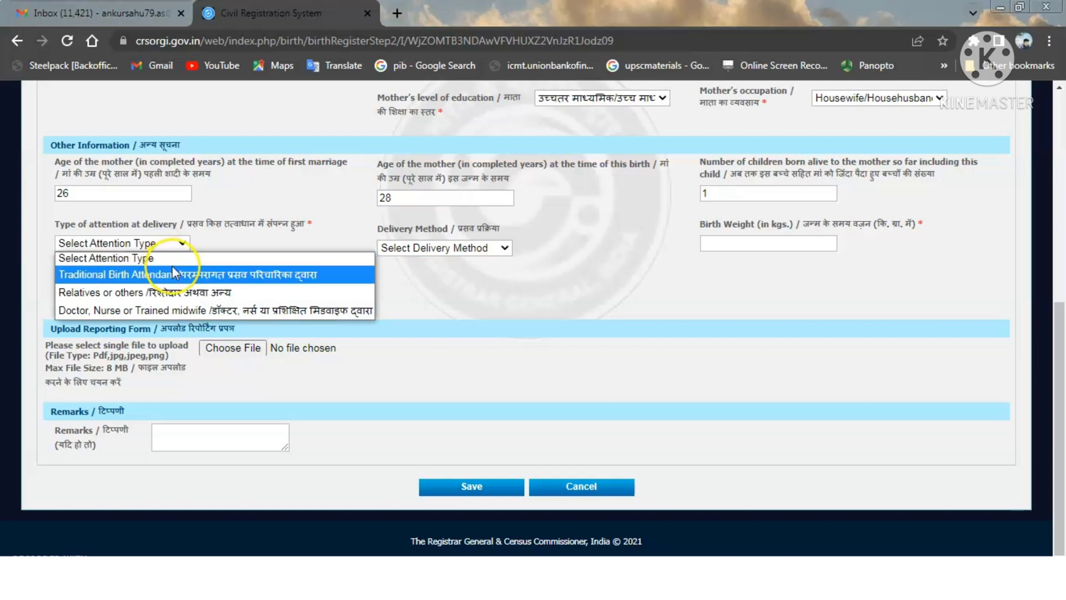
left_click(175, 310)
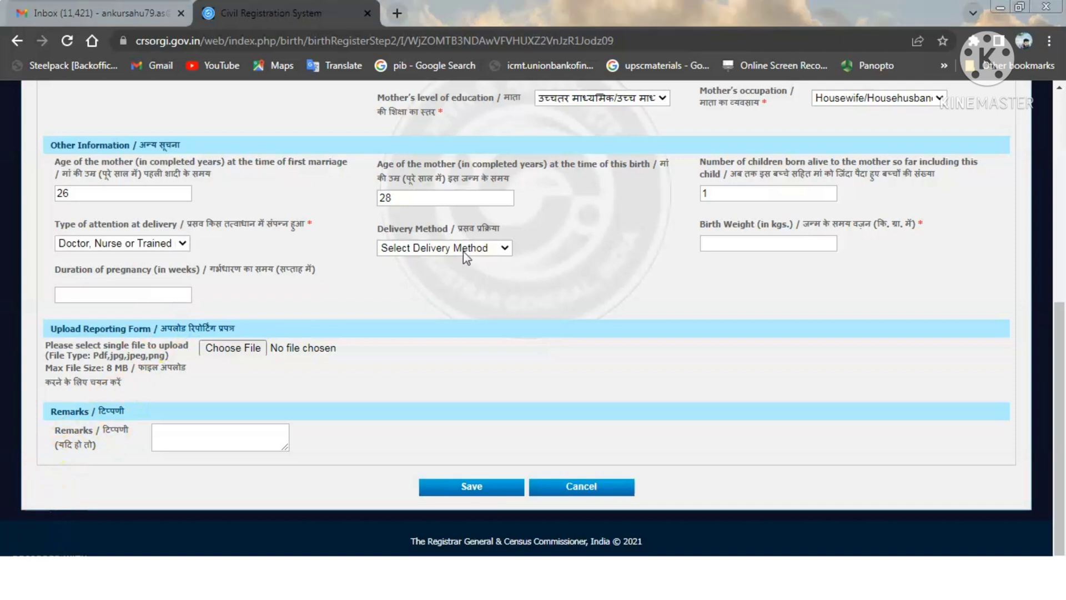
left_click(468, 251)
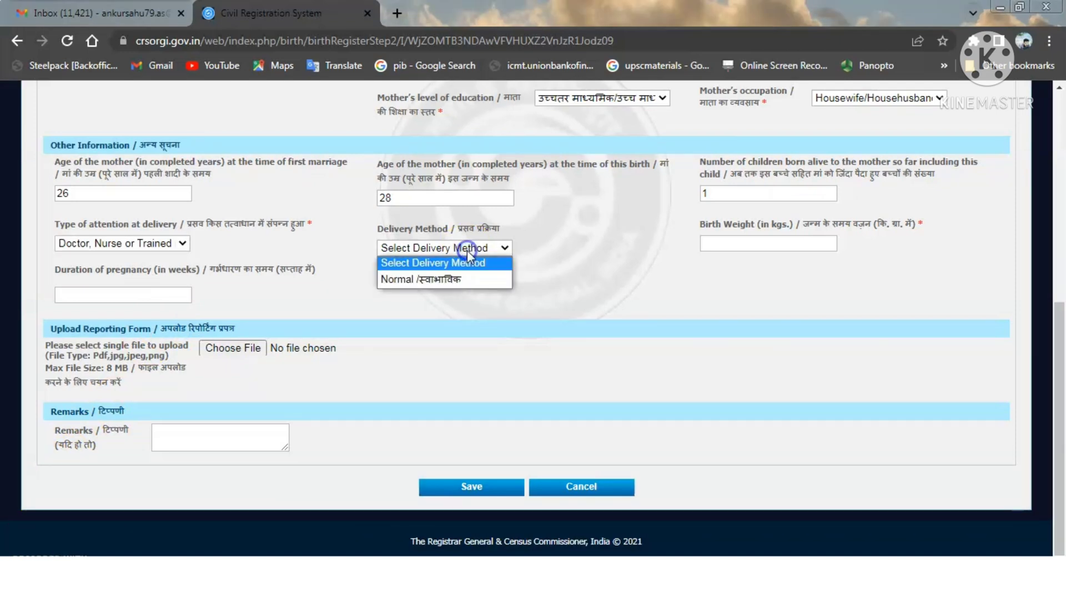
left_click(459, 280)
left_click(684, 269)
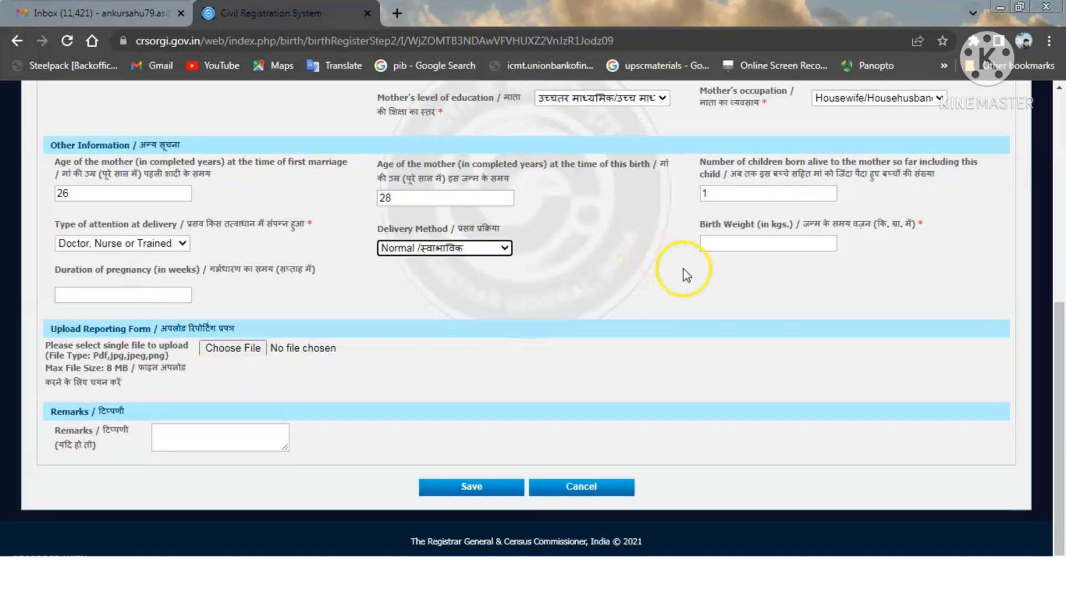
left_click(701, 271)
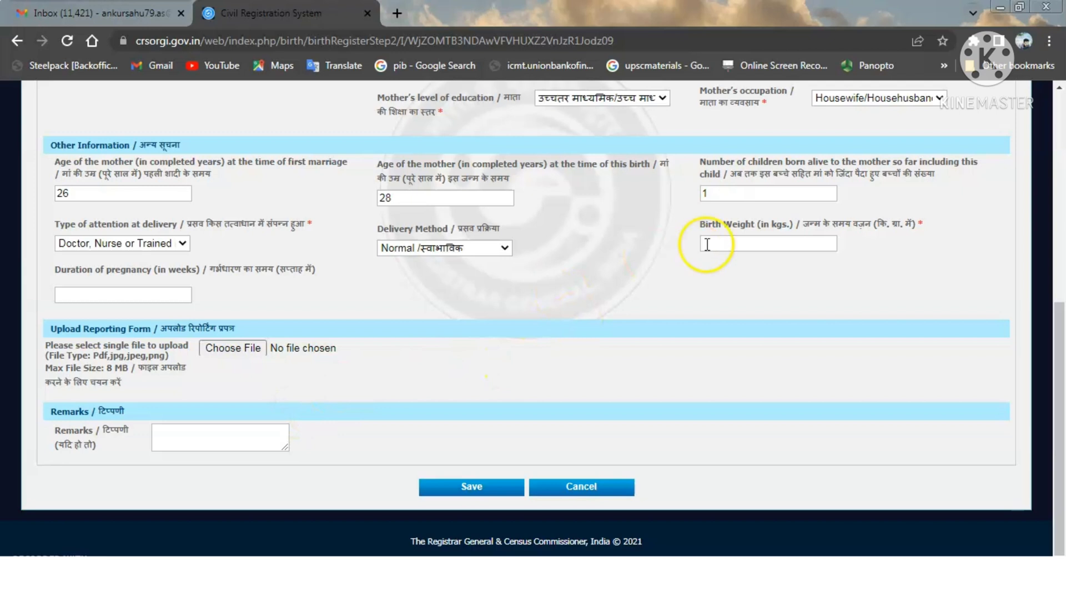
- Enter birth weight 2.000 kg and duration of pregnancy 39 weeks
left_click(706, 243)
type("2")
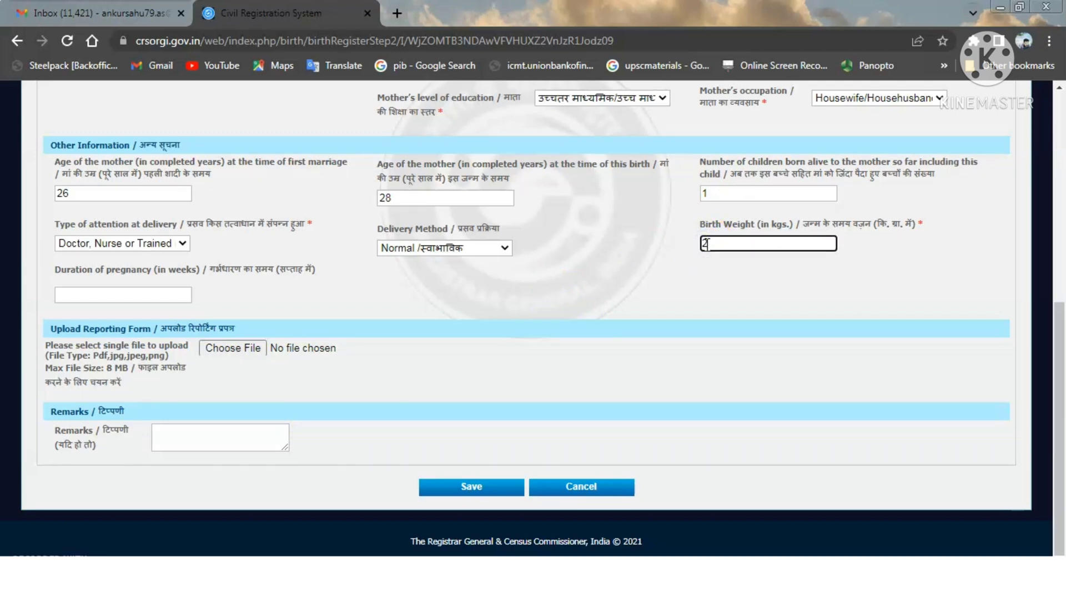
left_click(605, 254)
left_click(127, 291)
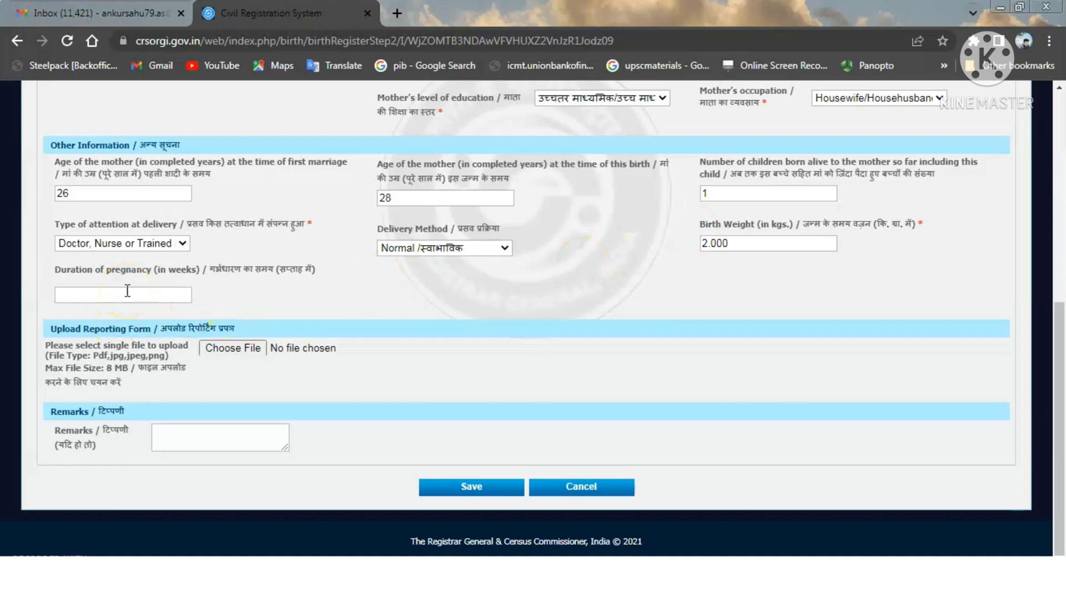
left_click(156, 299)
left_click(119, 299)
left_click(77, 296)
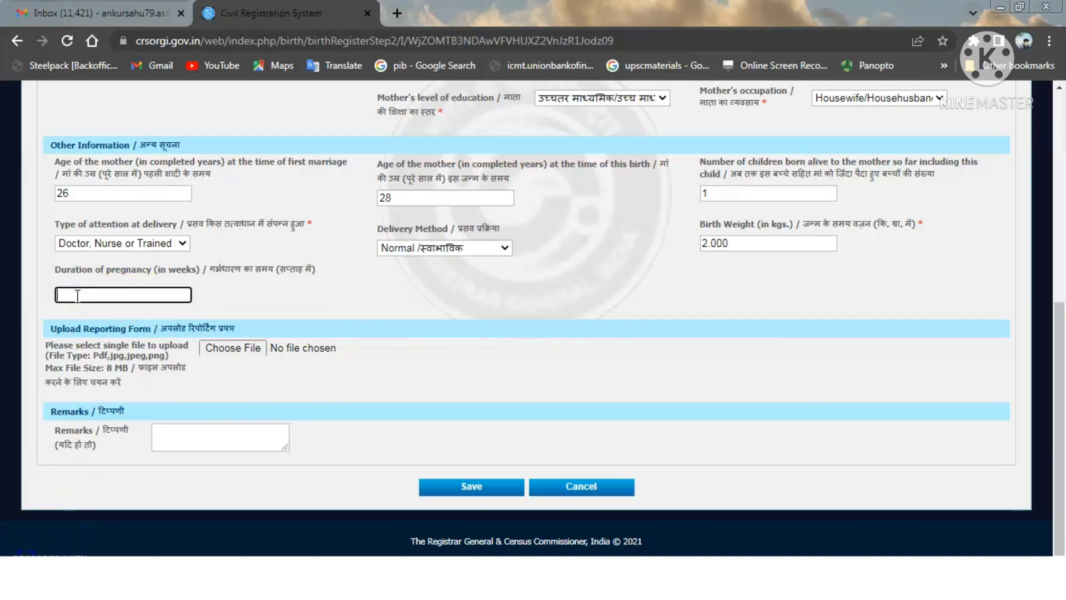
type("39")
left_click(279, 306)
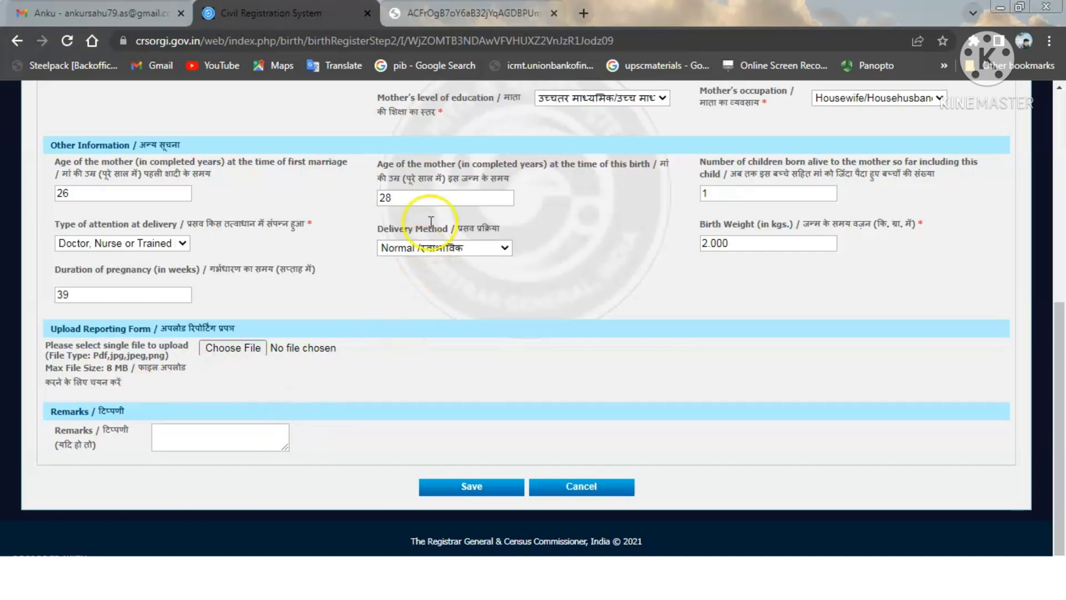
left_click(425, 12)
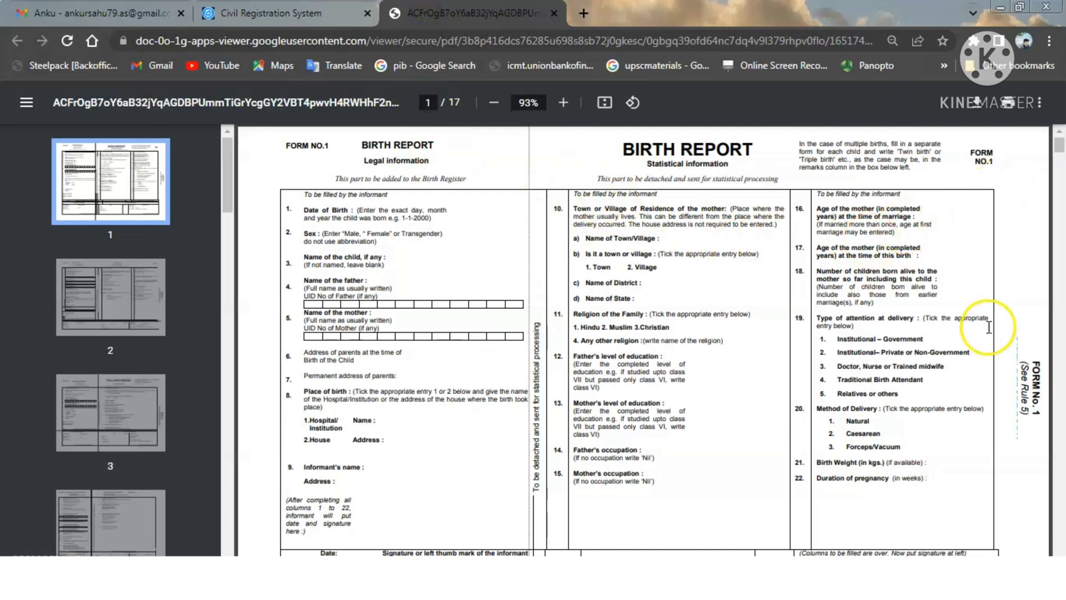
- Zoom the blank Birth Report PDF out to 75% to review it, then return to the CRS form
left_click(493, 104)
left_click(493, 103)
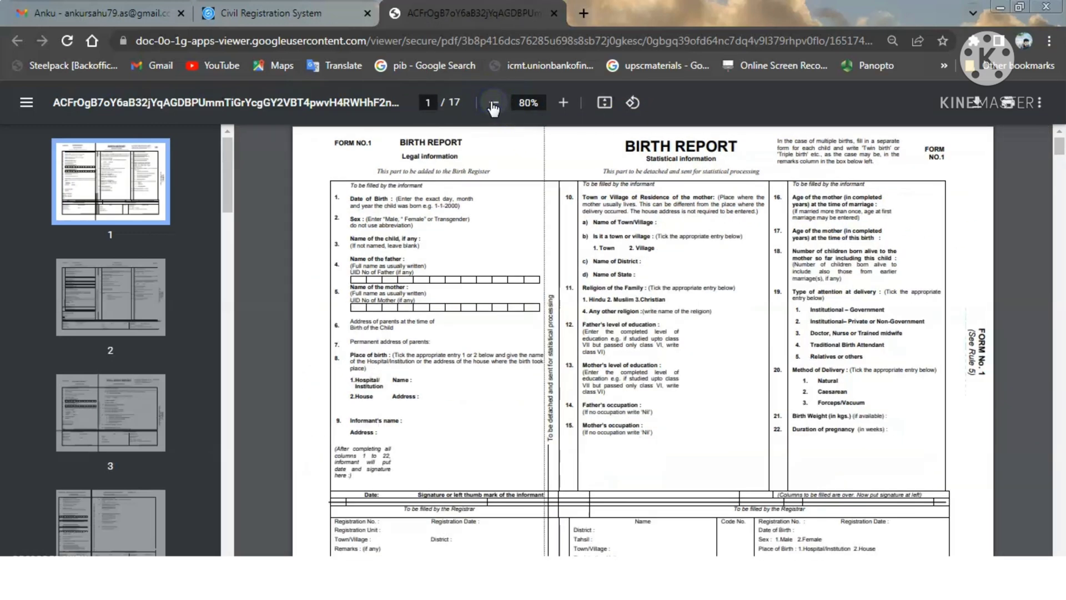
left_click(494, 103)
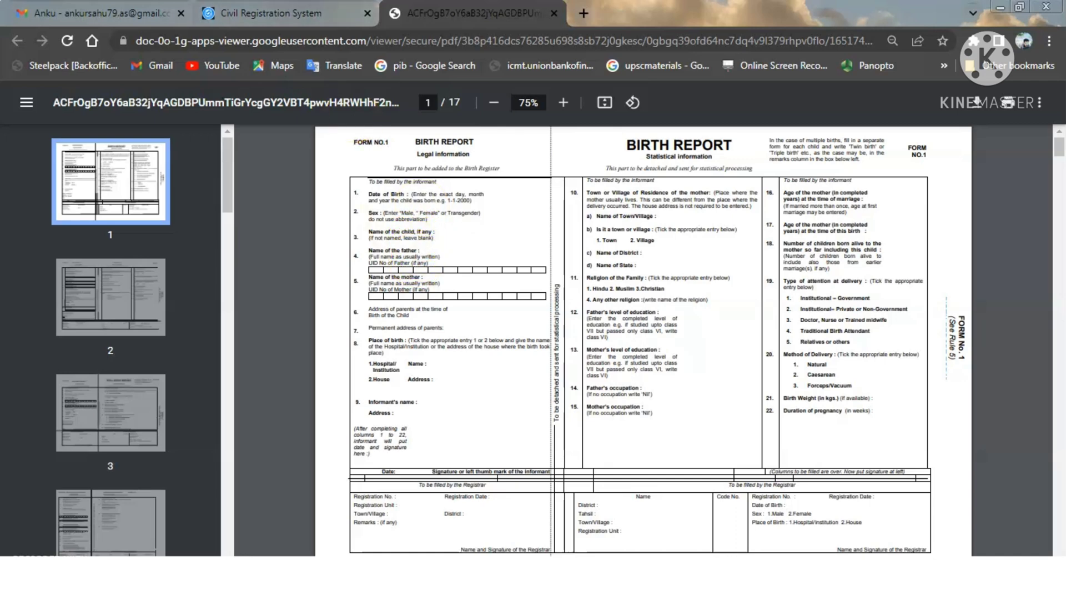
left_click(283, 13)
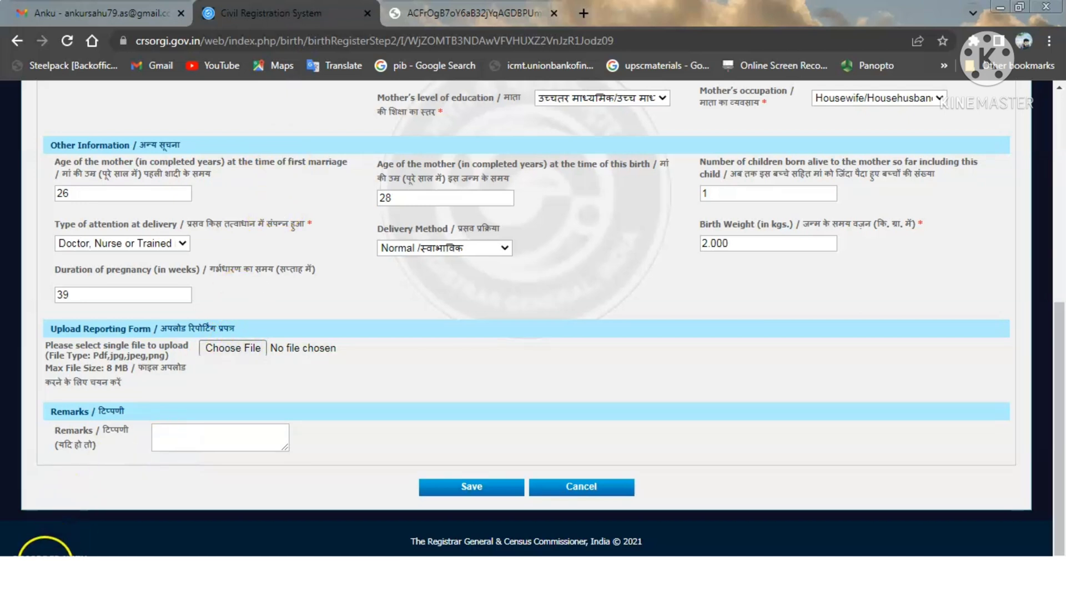
- Add remark 'BIRTH CERTIFICATE' and save the form with 1627806312437.jpg attached
left_click(222, 441)
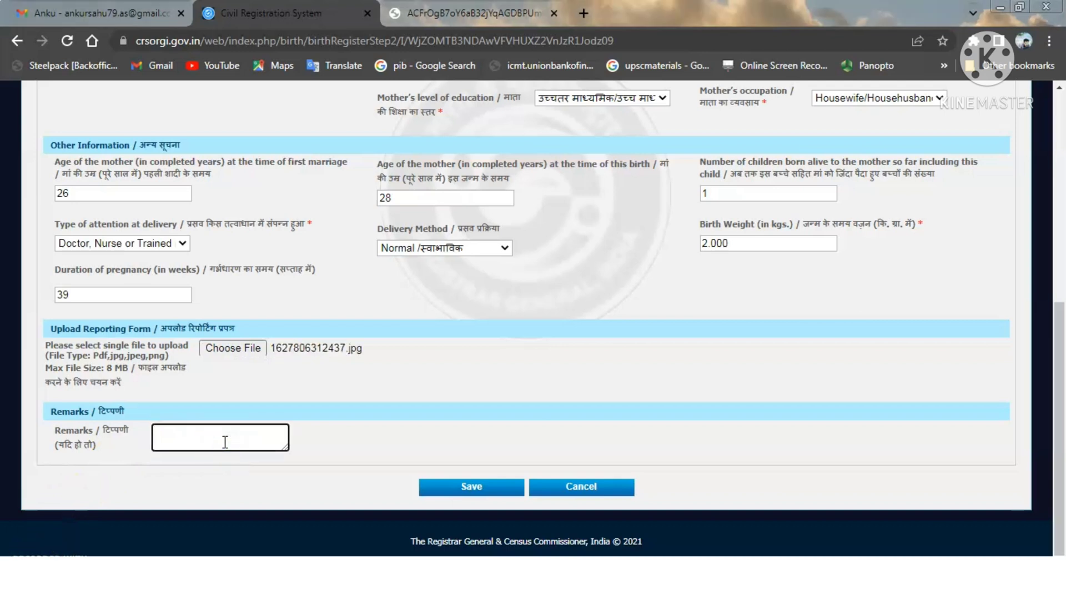
type("BIRTH CERTIFICATE")
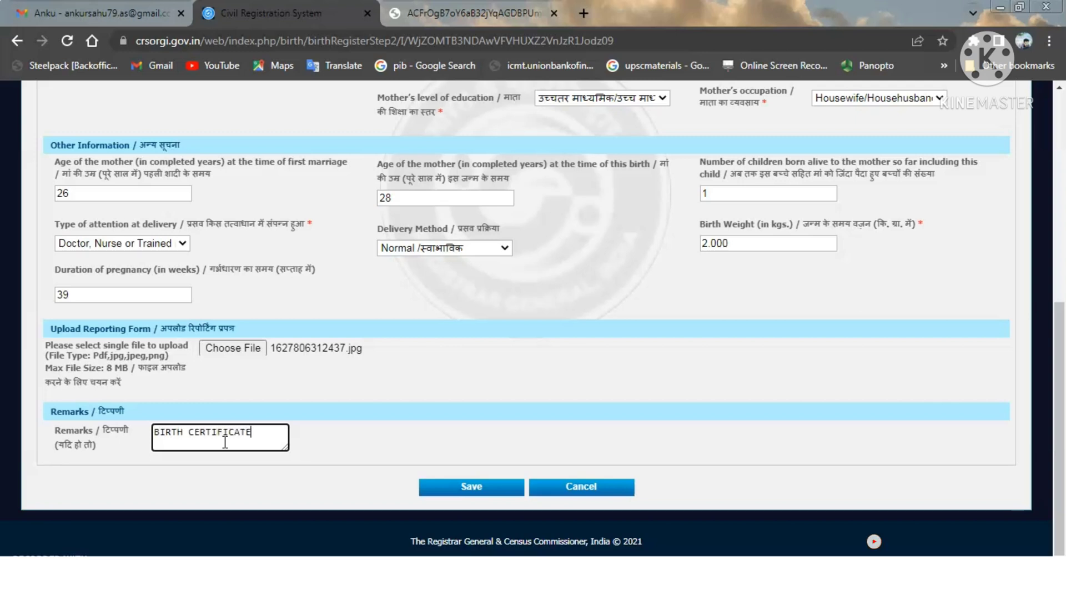
left_click(341, 431)
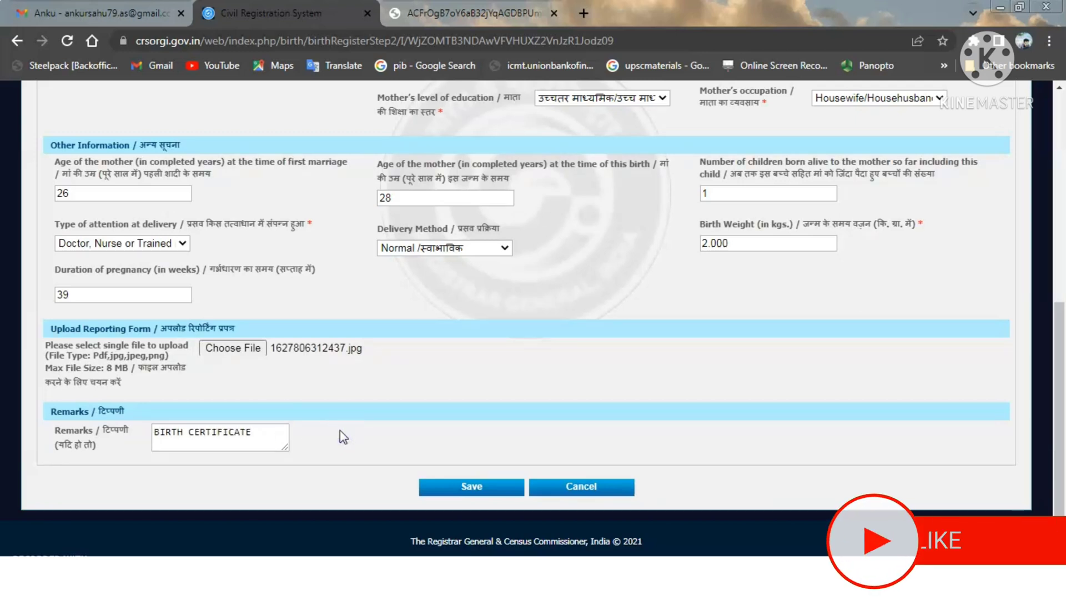
left_click(462, 485)
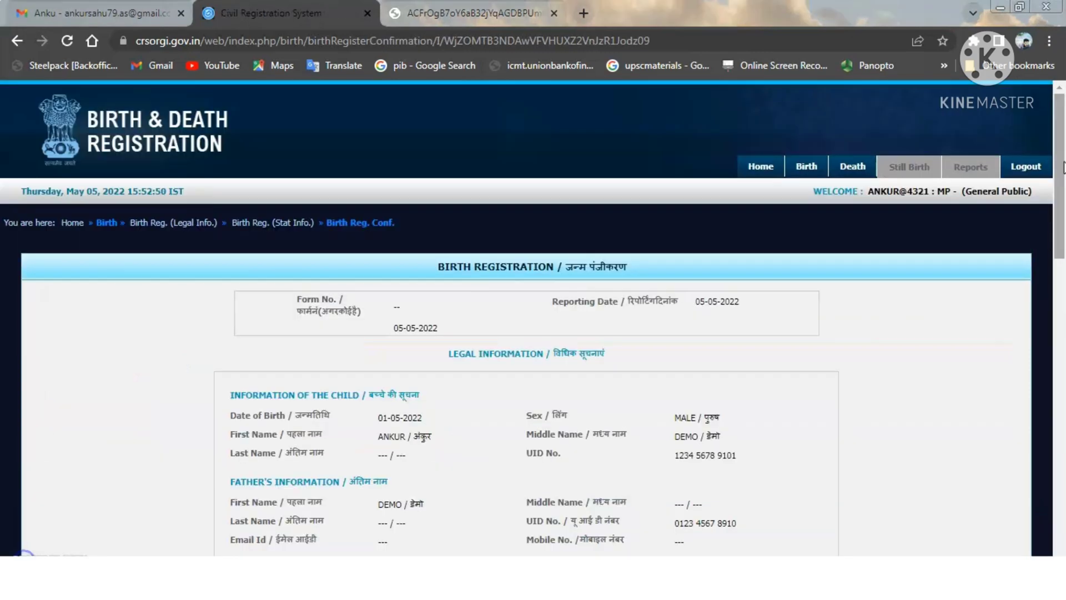
- Scroll through the confirmation page details and submit the birth registration
left_click(1062, 156)
left_click(1062, 155)
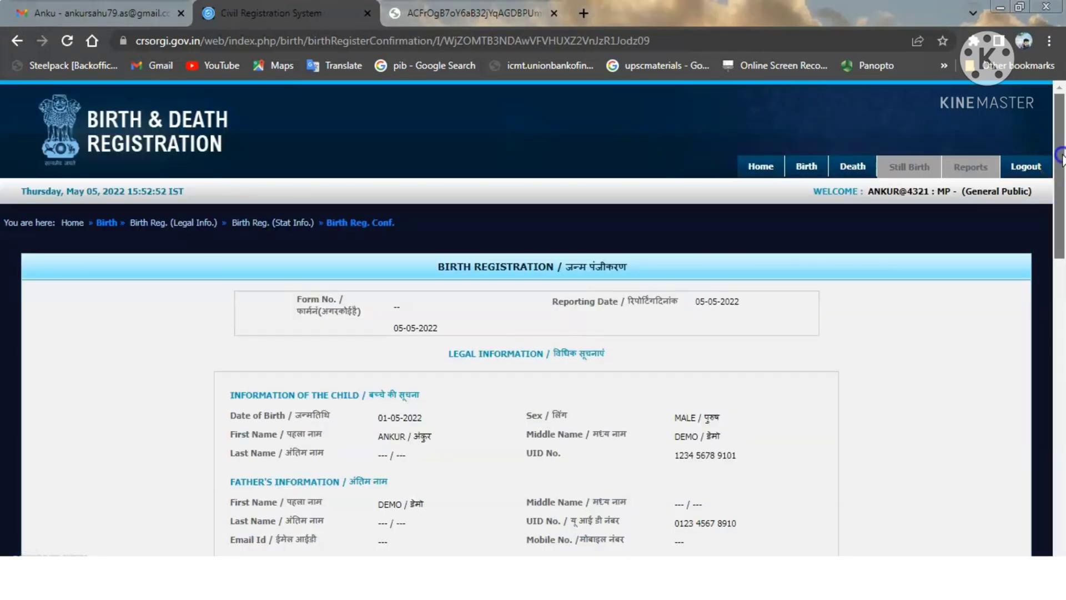
left_click_drag(1062, 157, 1062, 461)
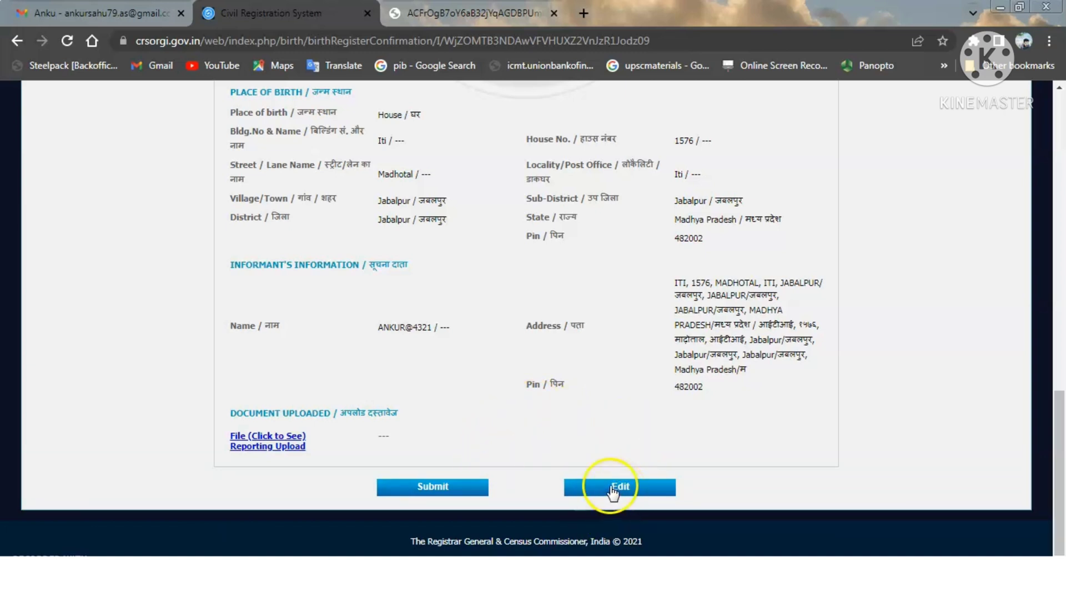
left_click(438, 491)
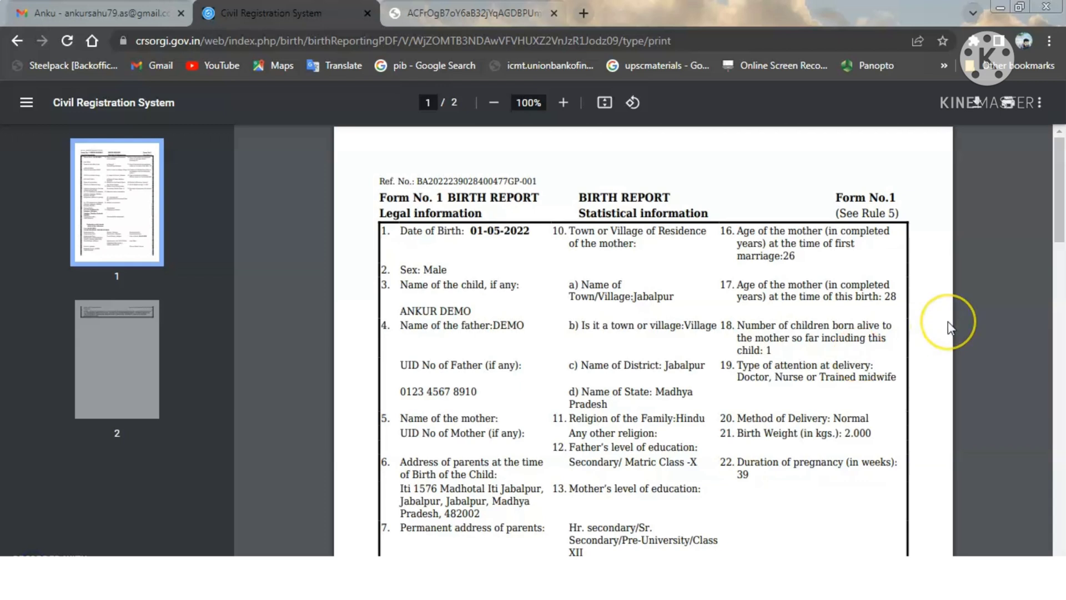
- Scroll through the generated Birth Report PDF to review it
left_click(977, 279)
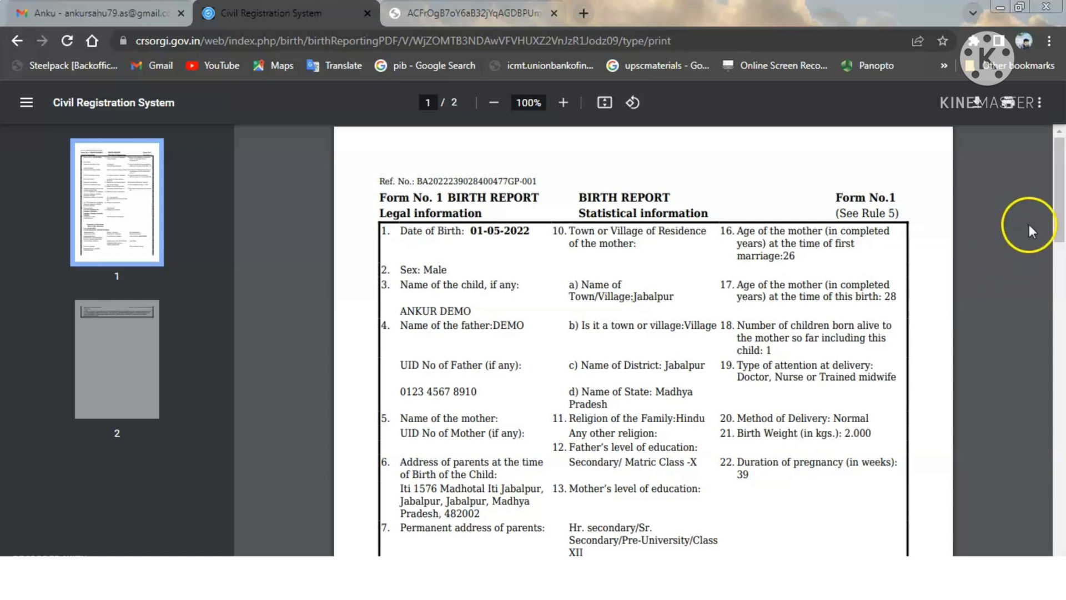
mouse_move(1060, 192)
left_mouse_down()
mouse_move(1060, 411)
mouse_move(1061, 387)
left_mouse_up()
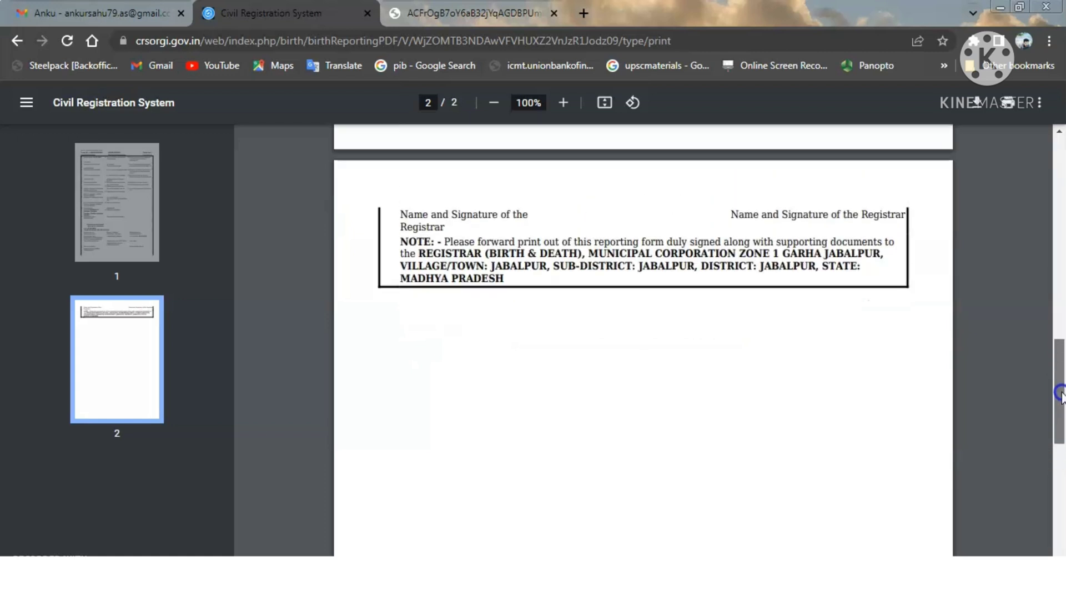